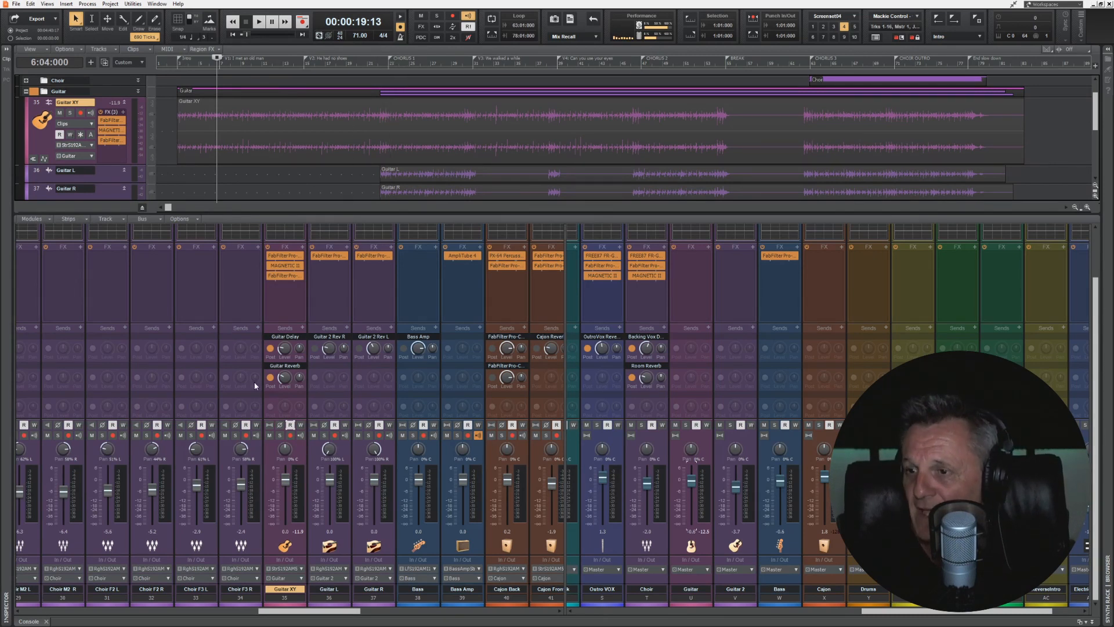
- Show the Volume automation envelope on the Guitar XY track and enlarge the track to make the envelope easy to edit
mouse_move(287, 481)
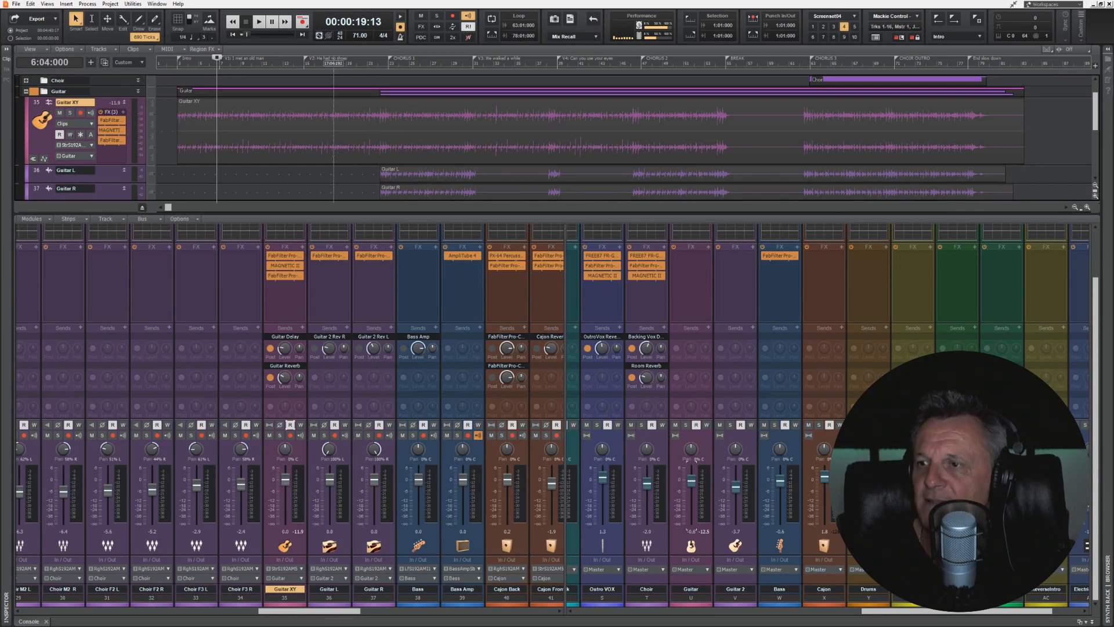
left_click(90, 123)
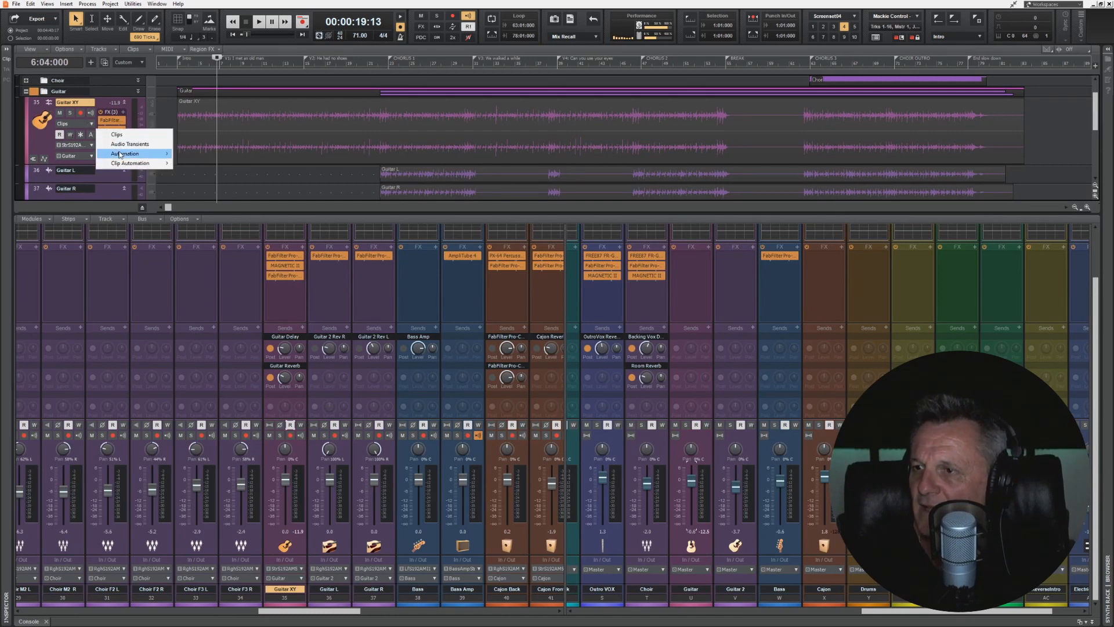
mouse_move(123, 154)
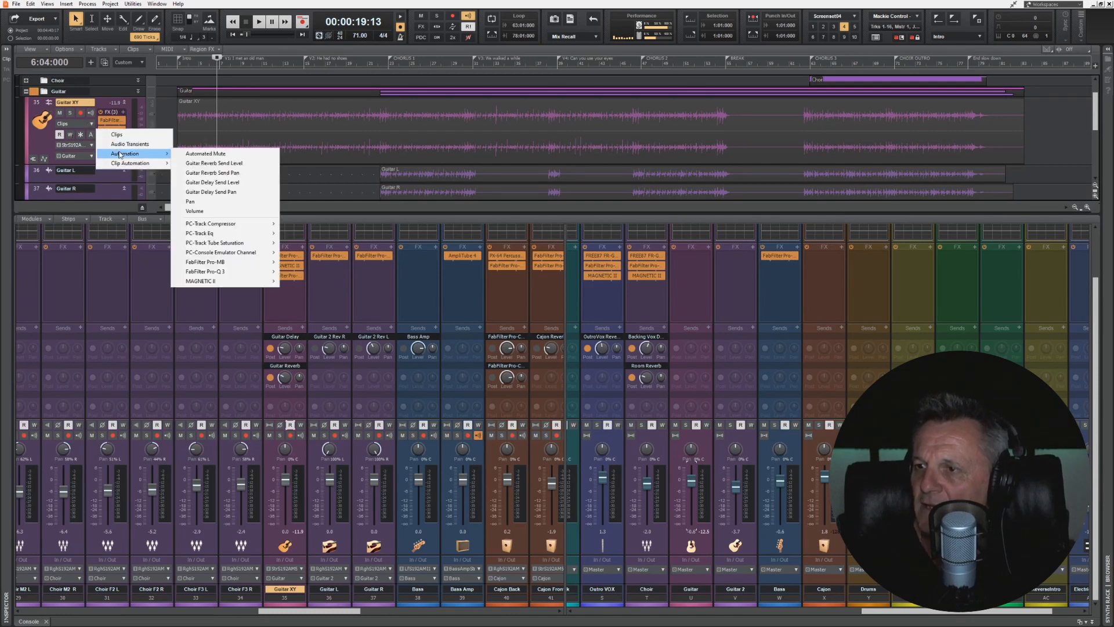
left_click(214, 211)
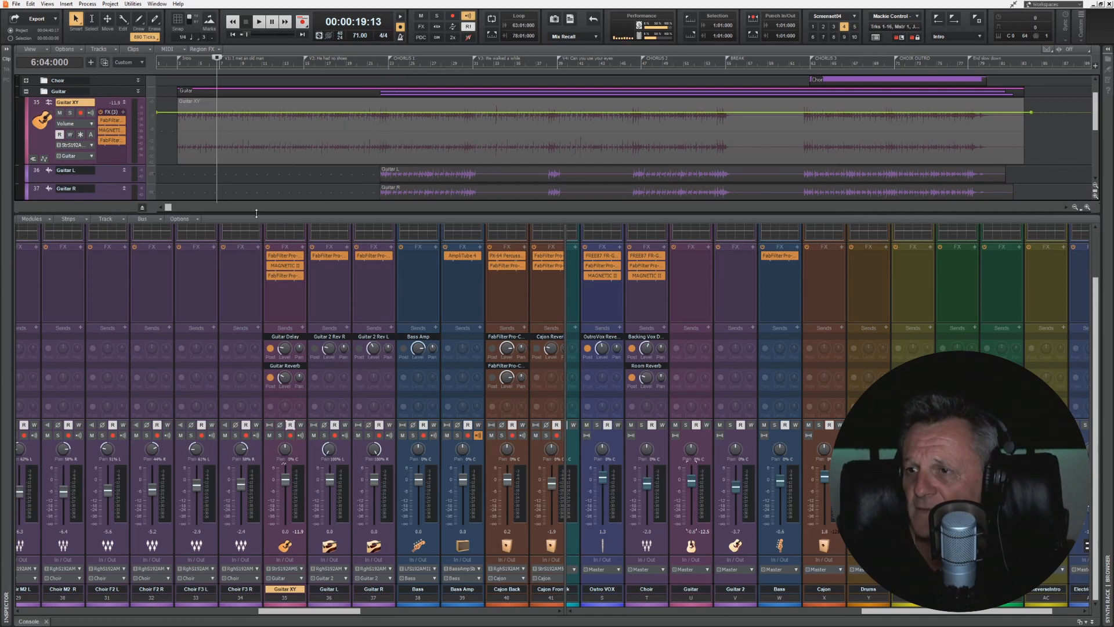
left_click_drag(256, 213, 256, 340)
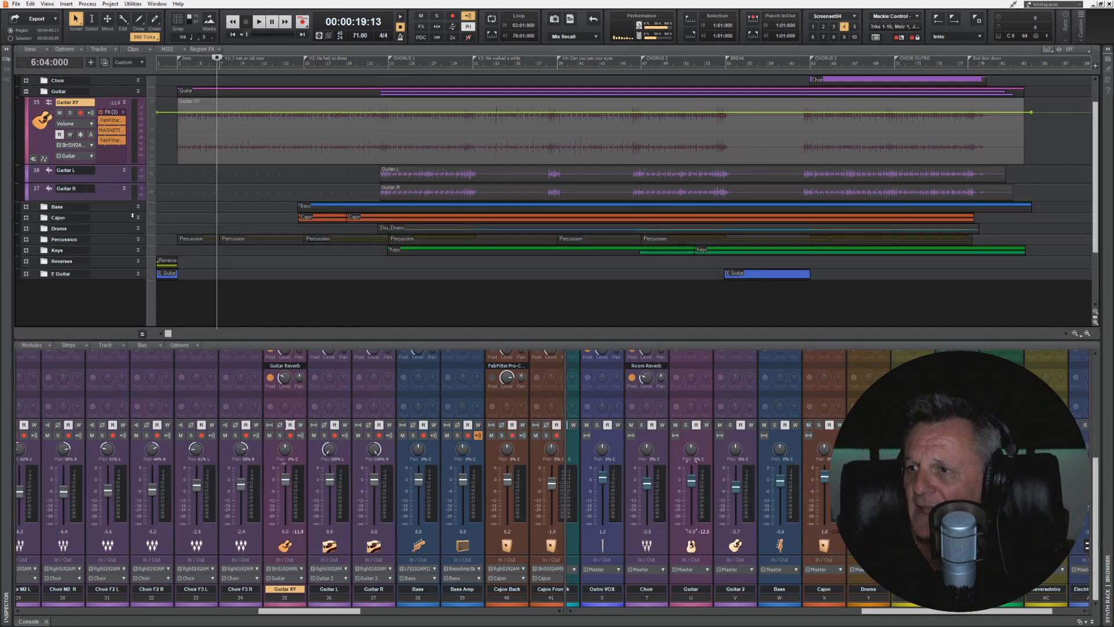
left_click_drag(123, 167, 115, 270)
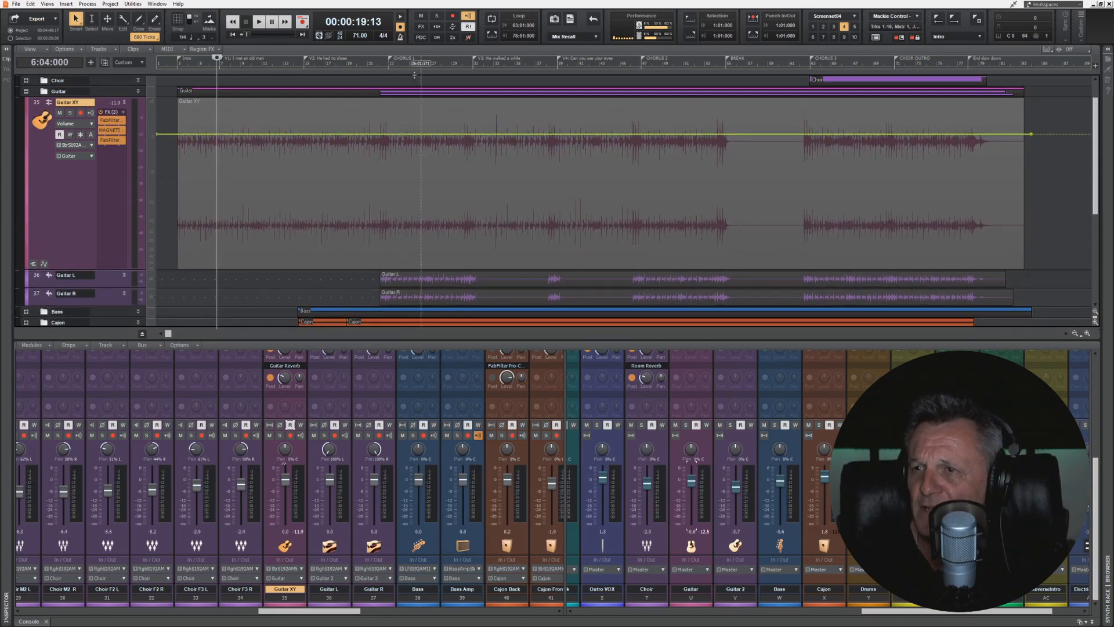
- Turn off automation read on Guitar XY and play the first verse while raising its volume fader to find a suitable level
left_click(392, 131)
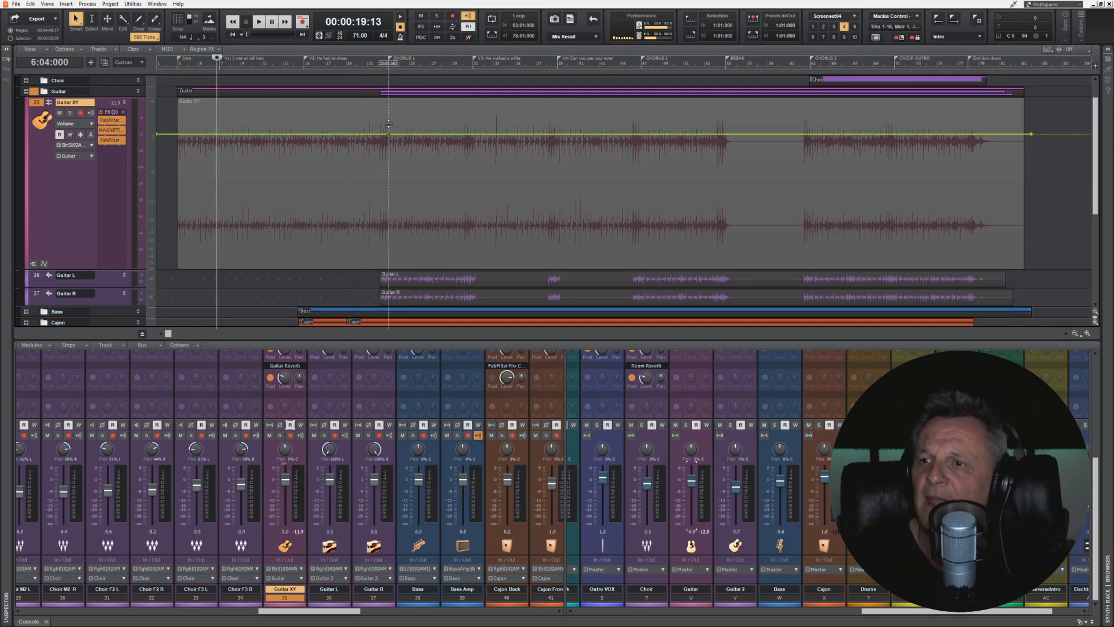
left_click(1088, 333)
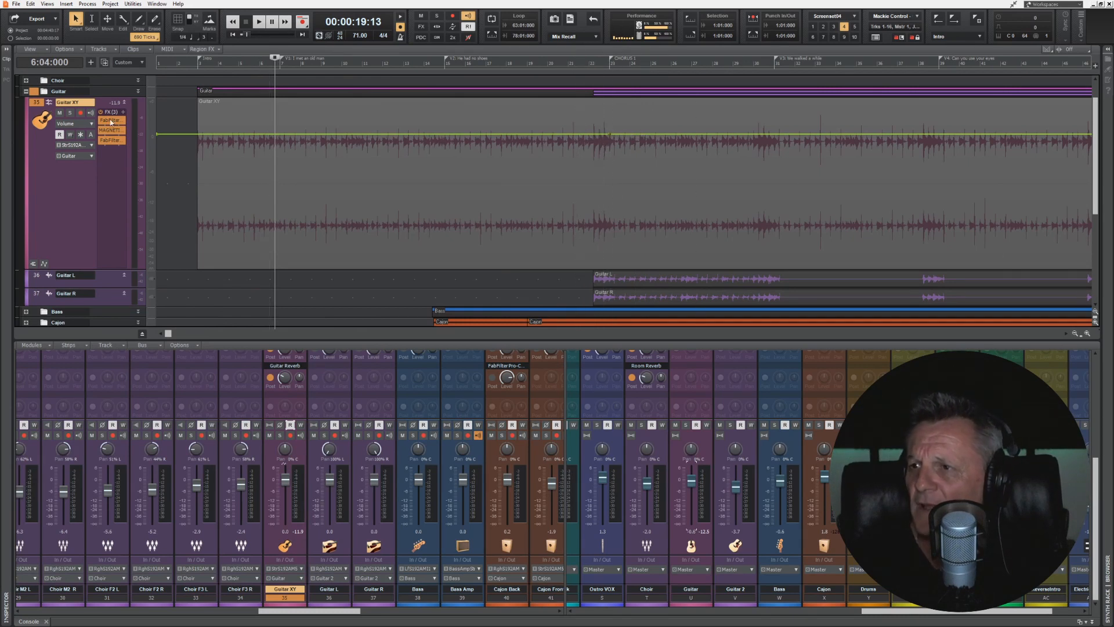
left_click(60, 134)
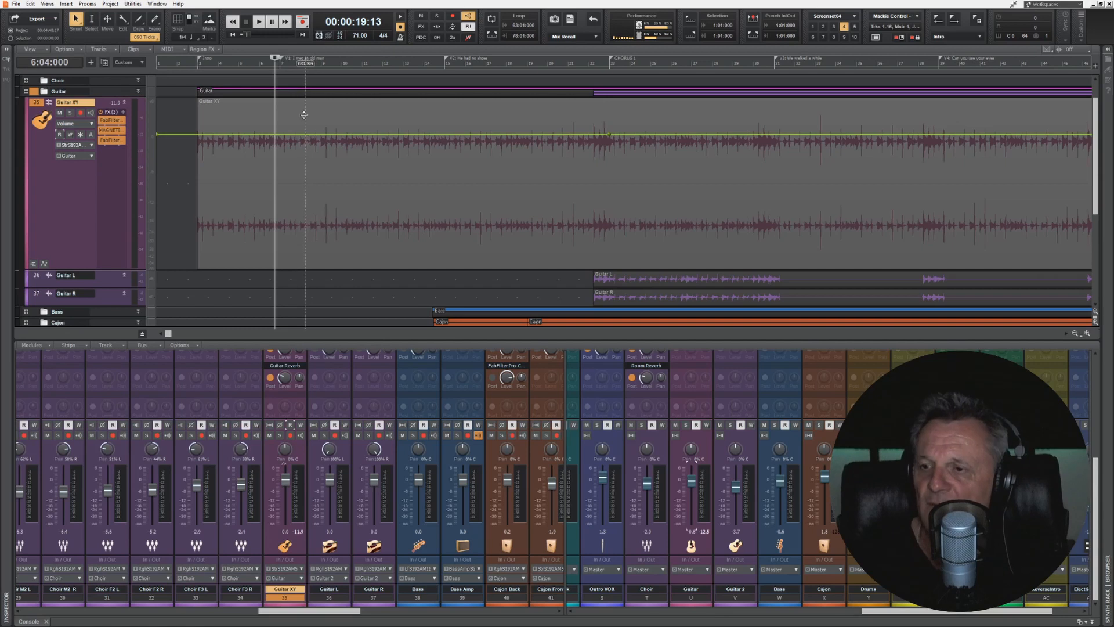
mouse_move(287, 479)
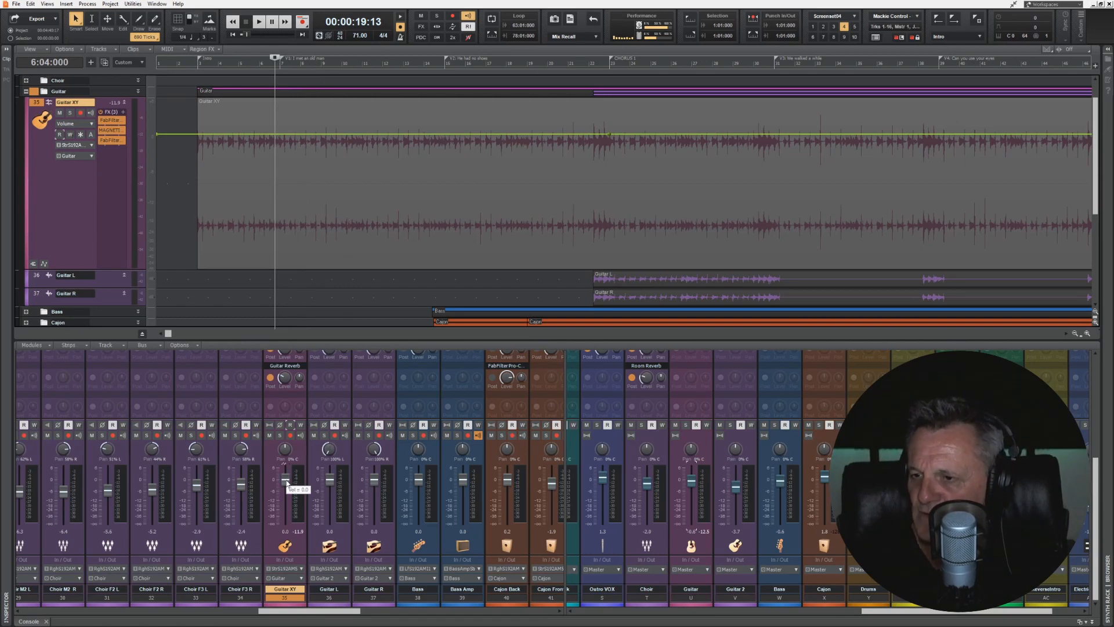
key("space")
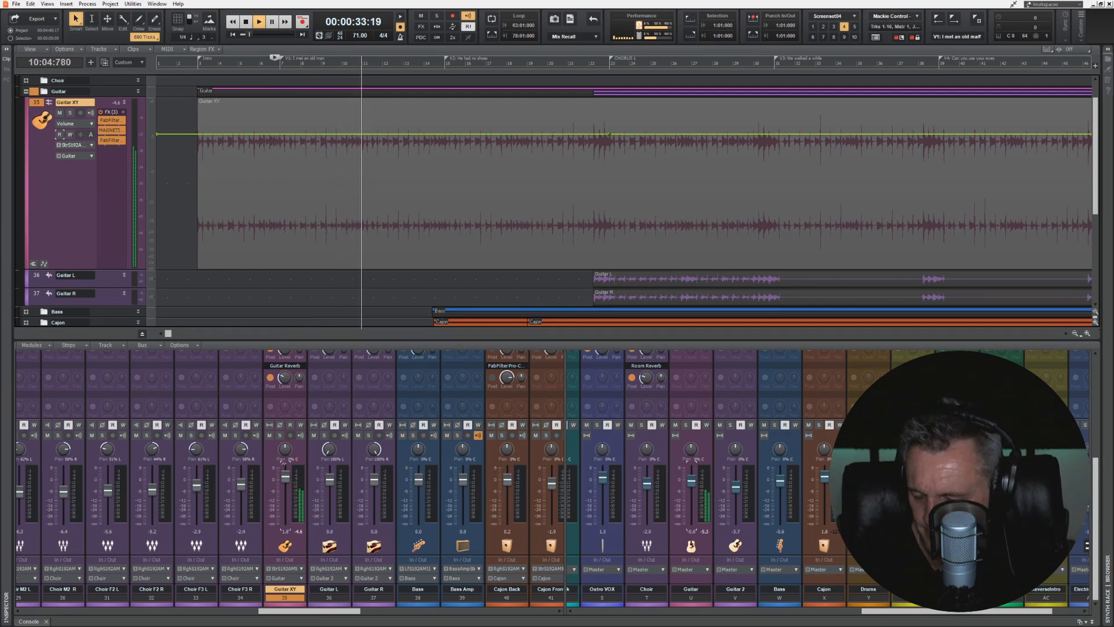
key("space")
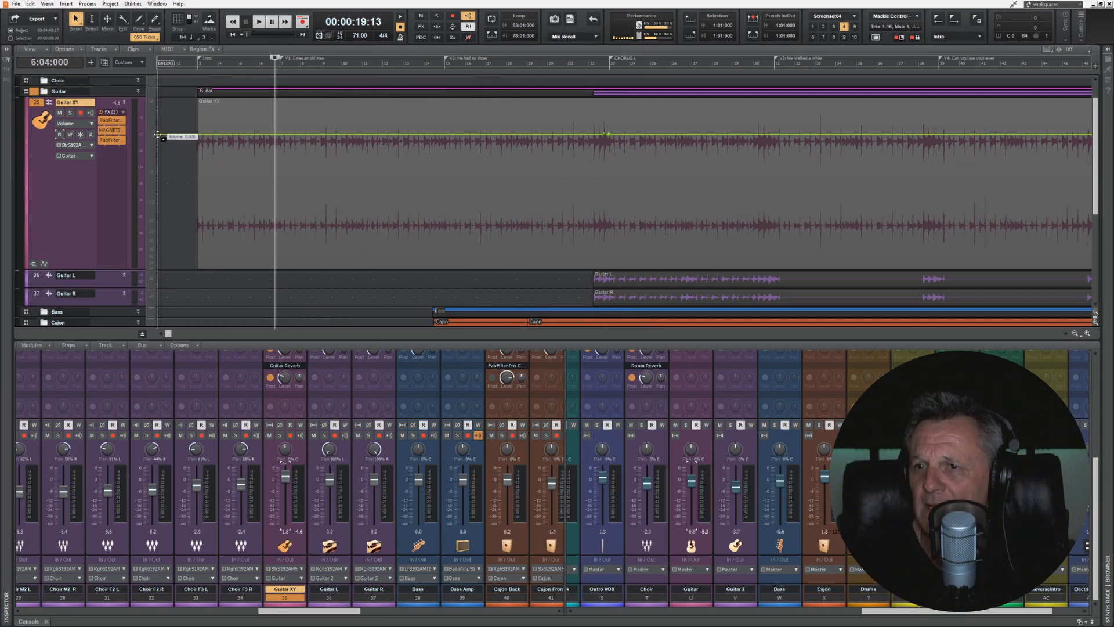
- Raise the Guitar XY volume envelope from the song start up to Chorus 1 and turn automation read back on
left_click_drag(603, 135, 609, 125)
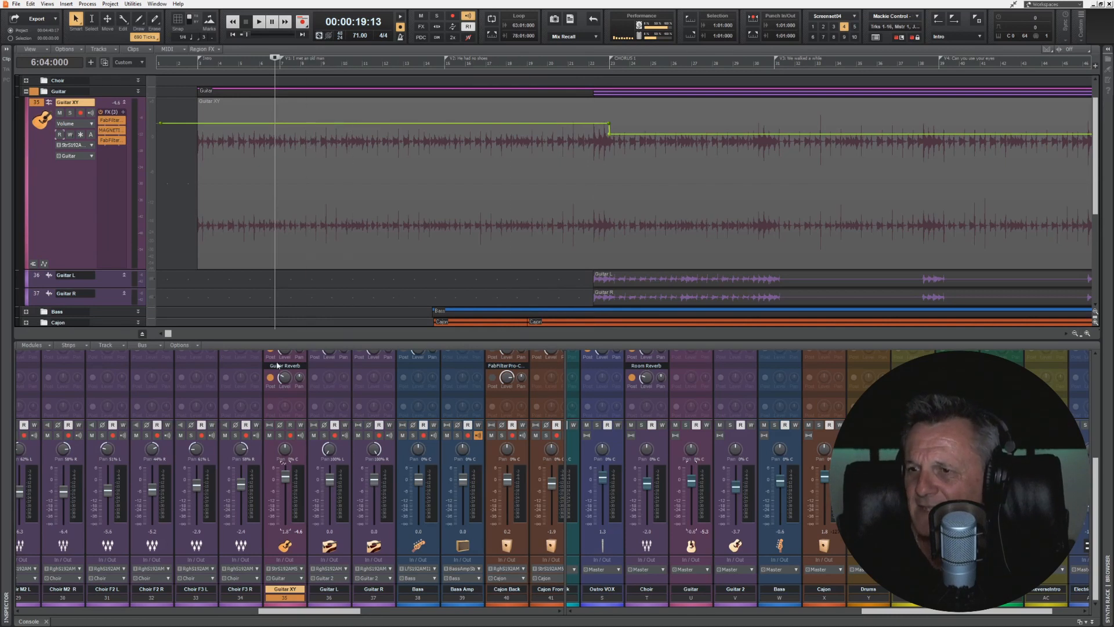
left_click(290, 424)
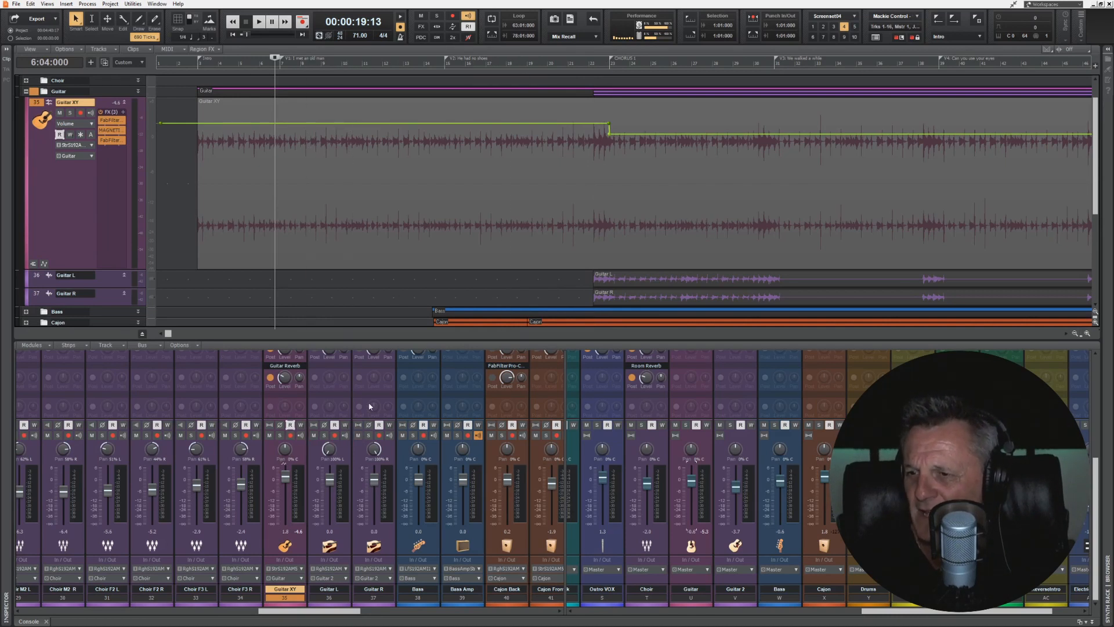
key("space")
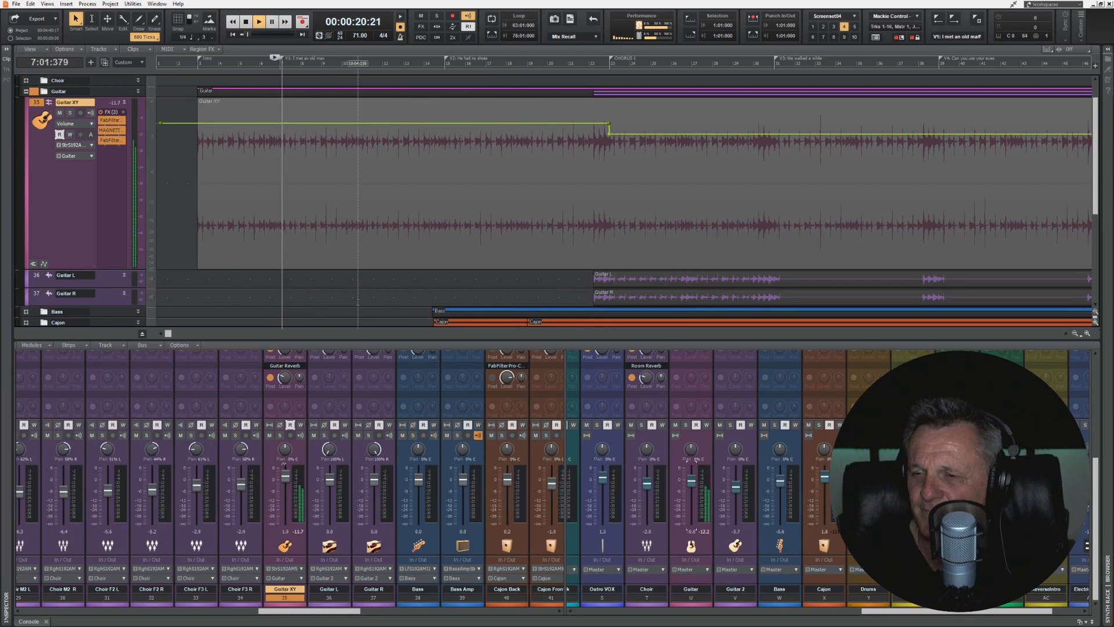
key("space")
- Play the transition into Chorus 1 and the start of verse 1 to check the guitar's volume automation
left_click(560, 67)
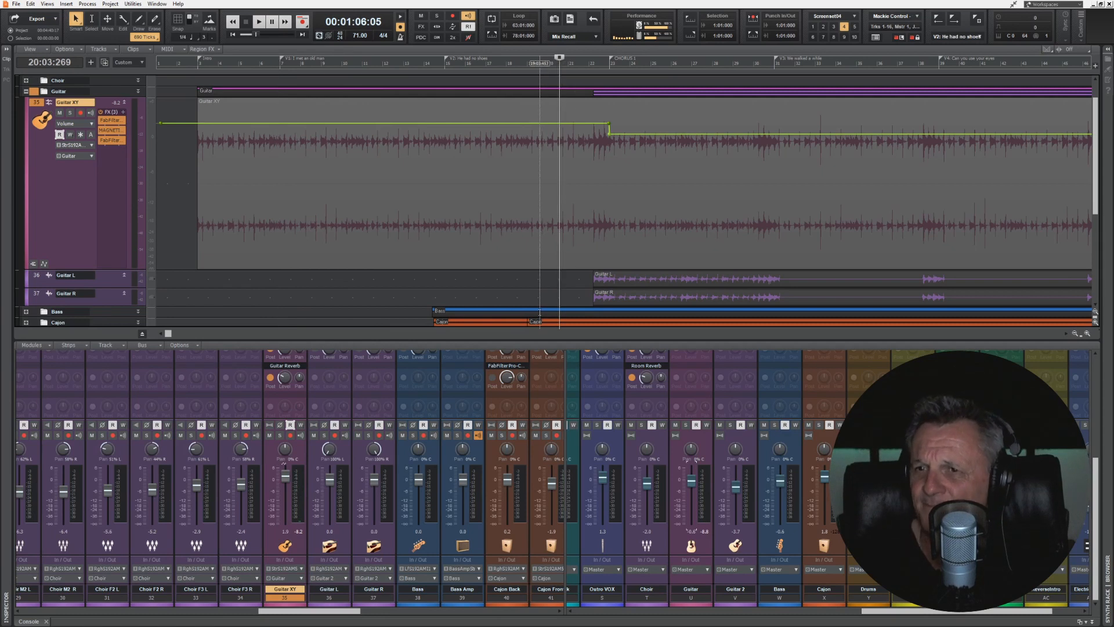
key("space")
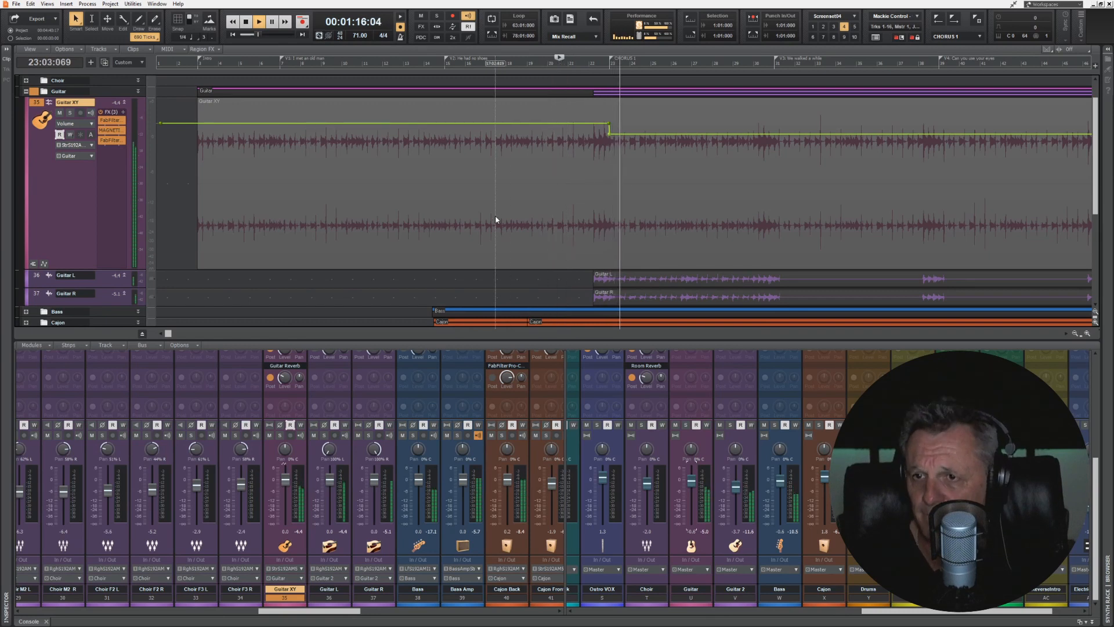
key("space")
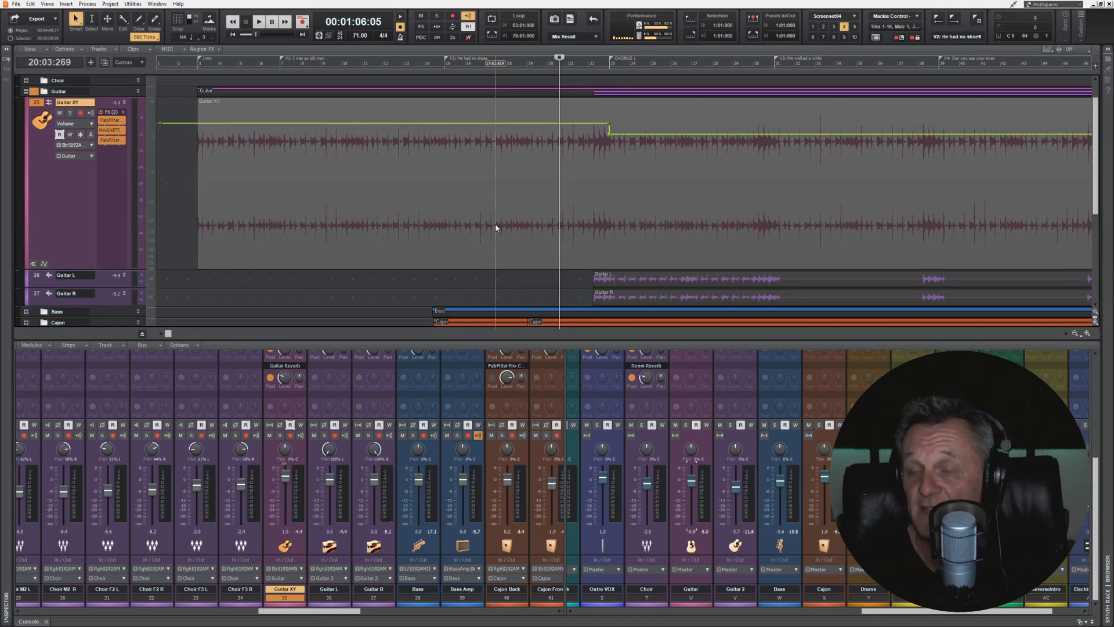
left_click(193, 69)
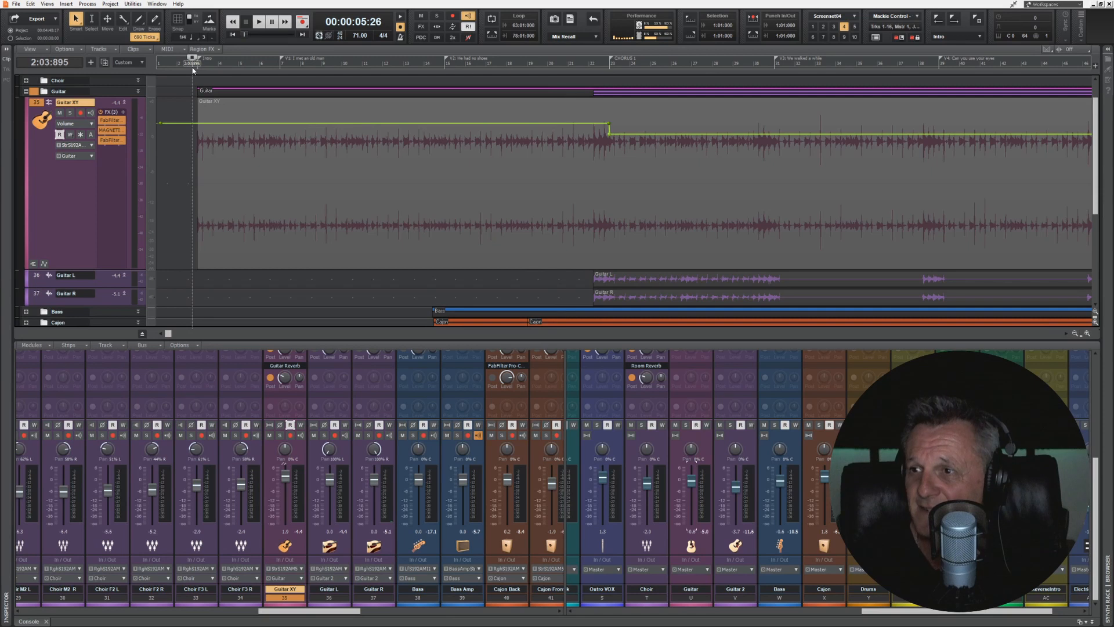
left_click(274, 69)
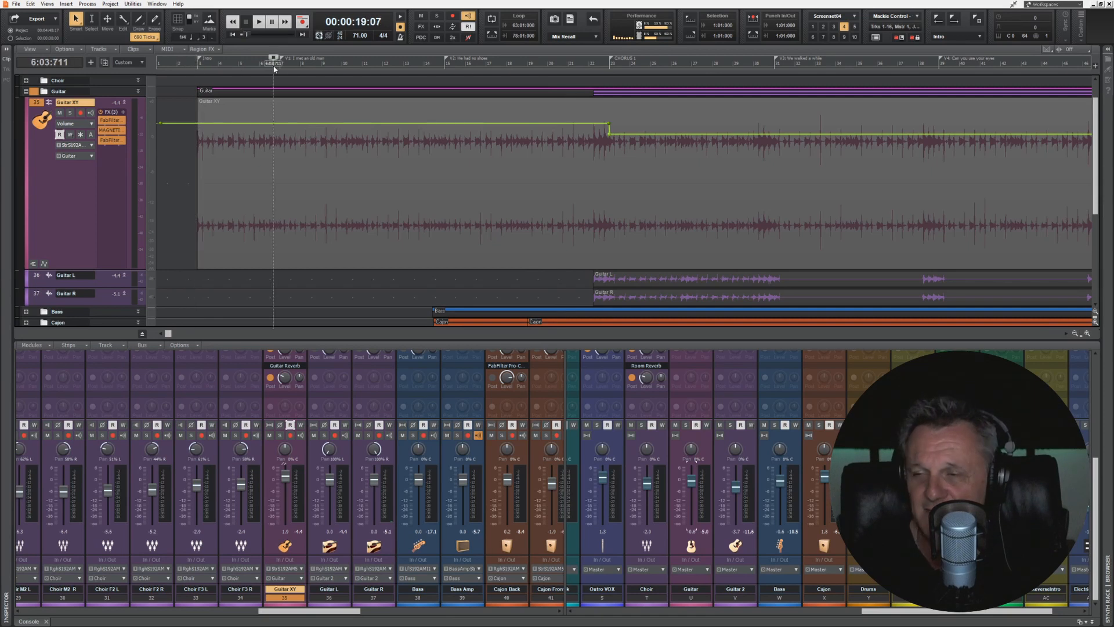
key("space")
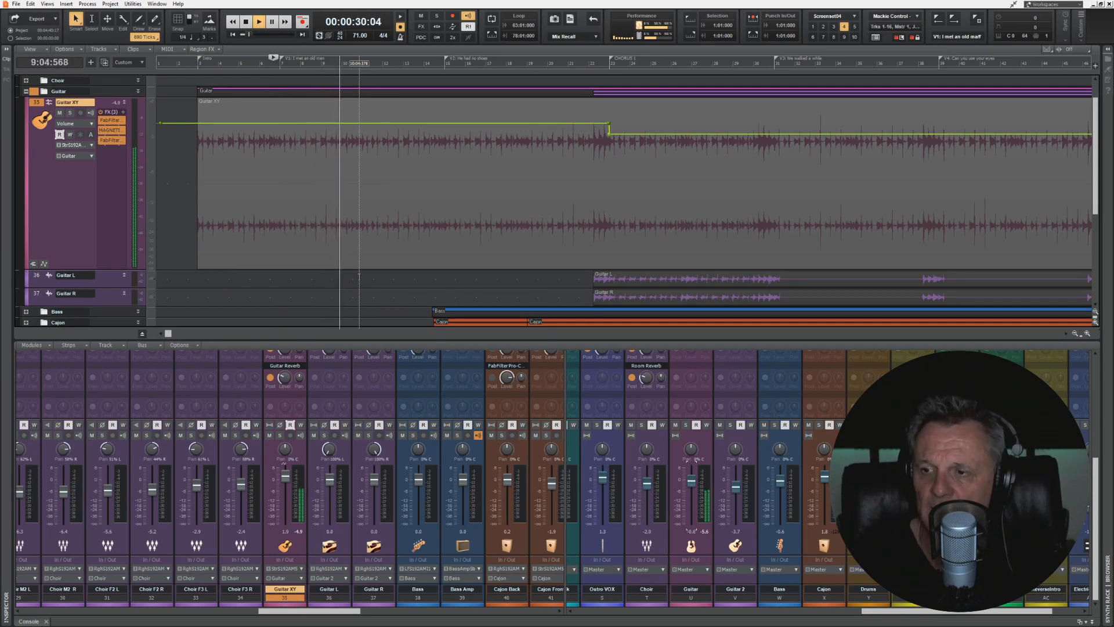
key("space")
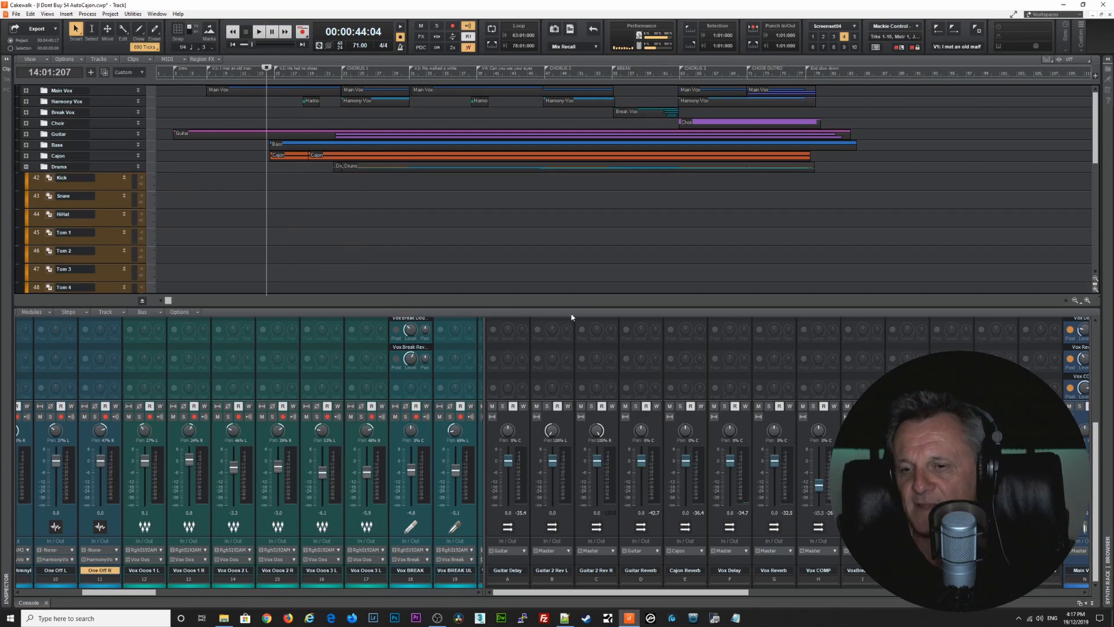
- Select the Cajon bus in the console, then show the buses in the track view and enlarge their area
left_click_drag(697, 592, 1030, 592)
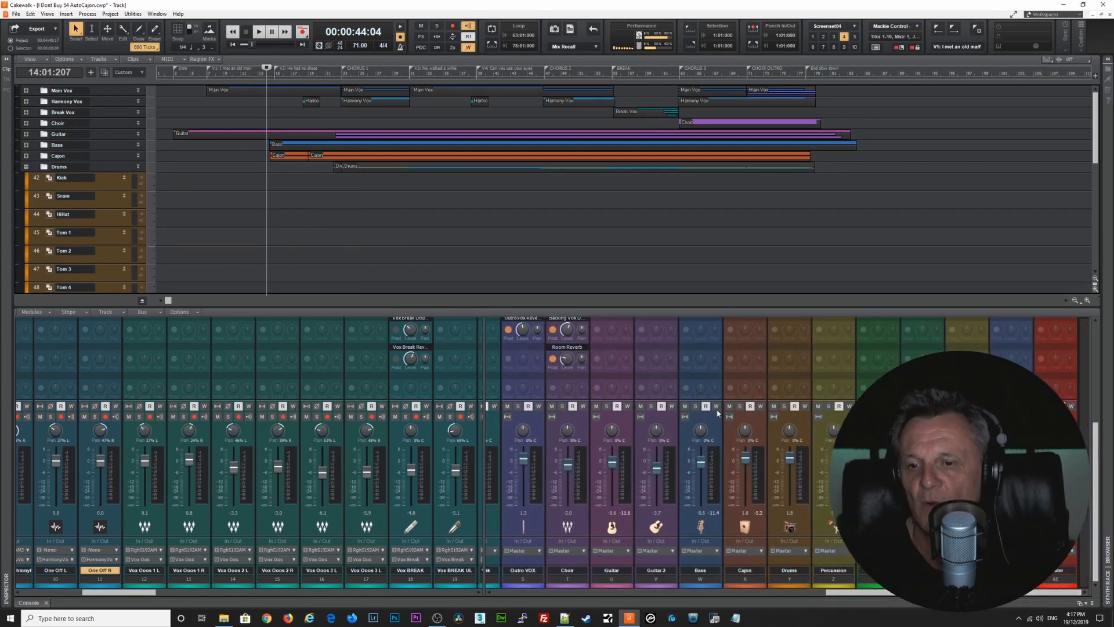
left_click(761, 430)
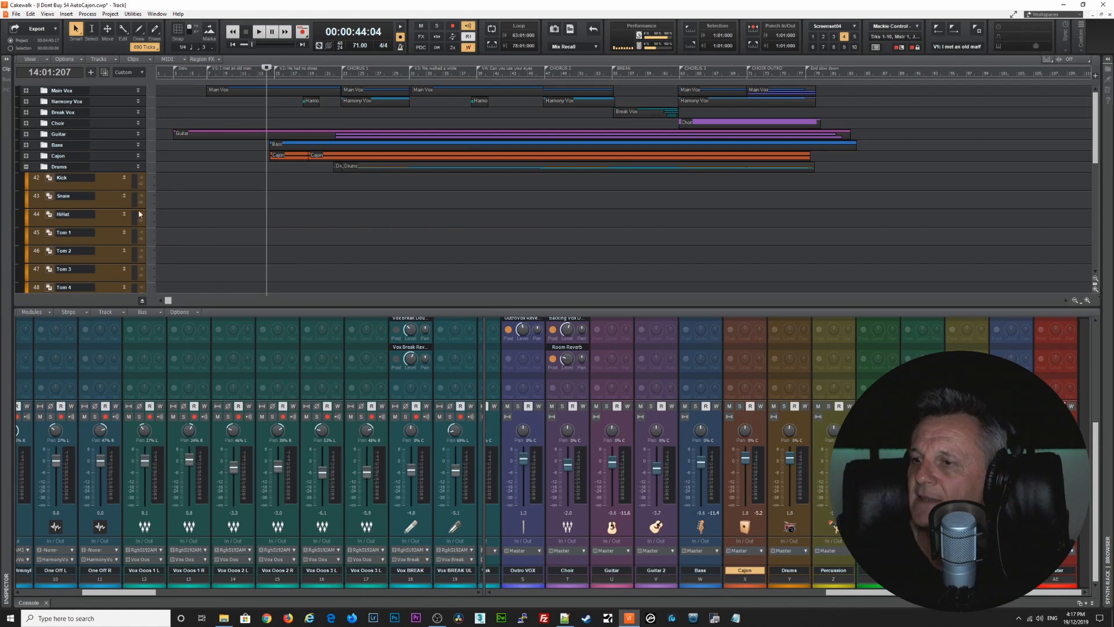
left_click(142, 301)
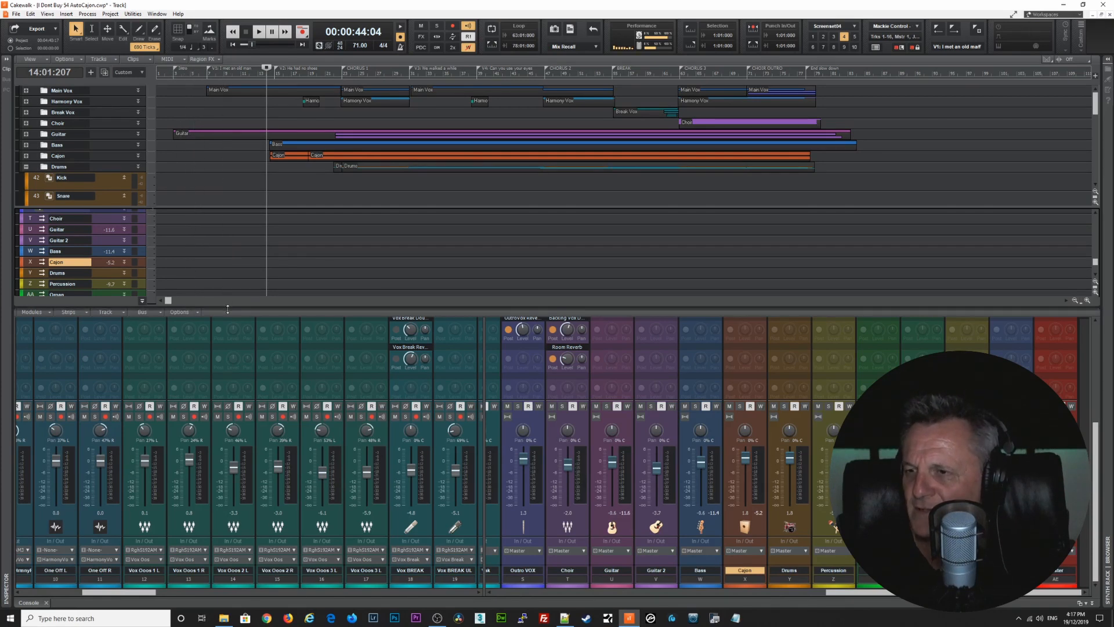
left_click_drag(228, 394, 227, 394)
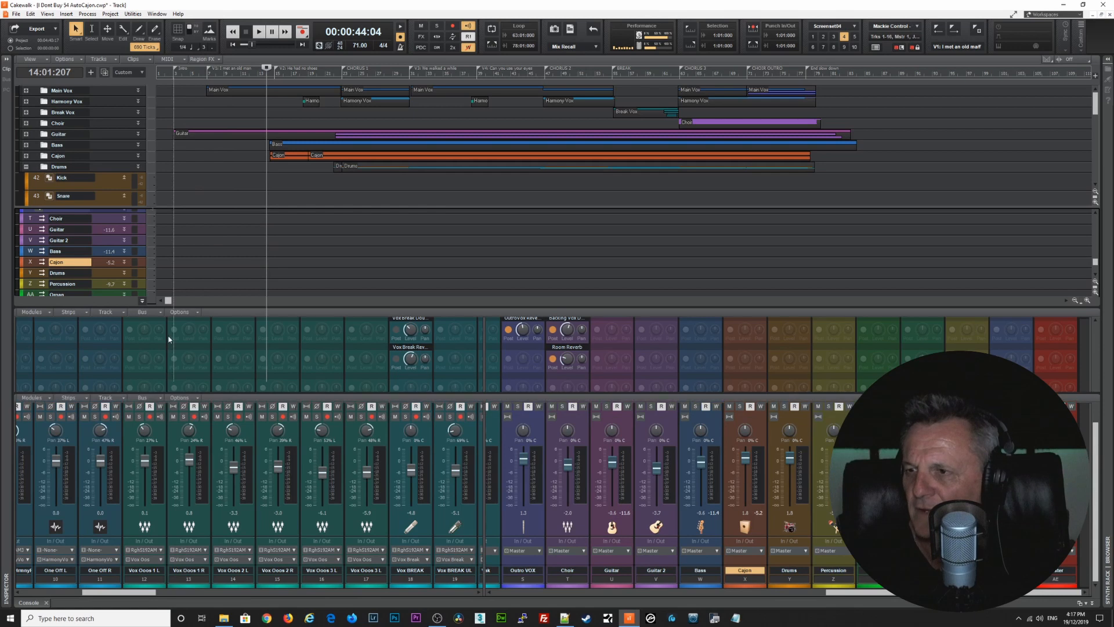
left_click_drag(241, 292, 248, 157)
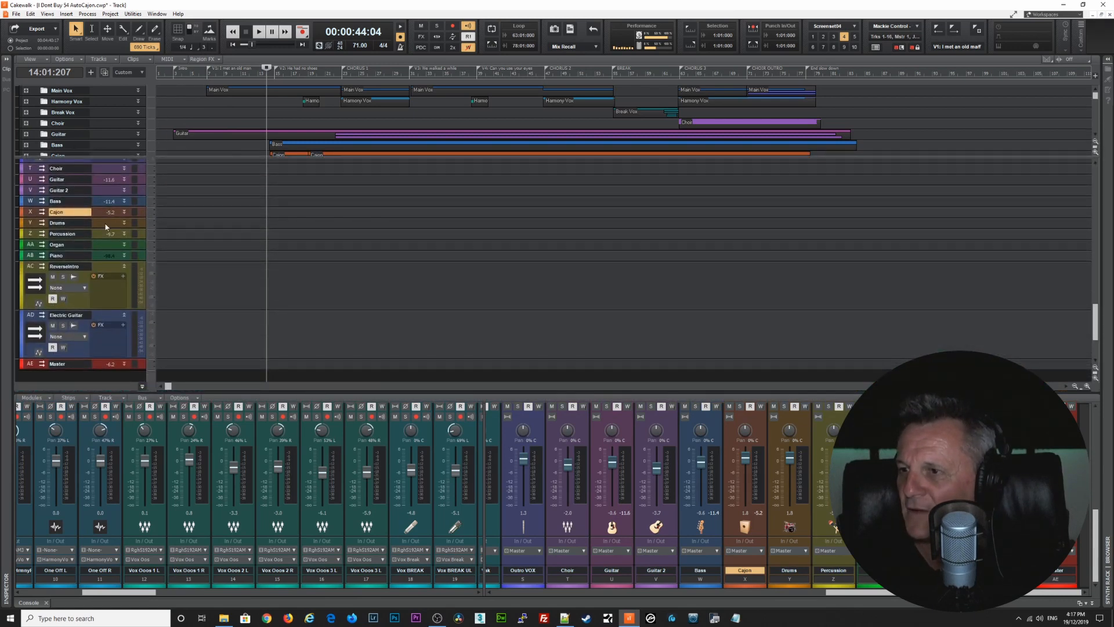
- Expand the Cajon bus and display its Bus Output Volume automation envelope
left_click(125, 213)
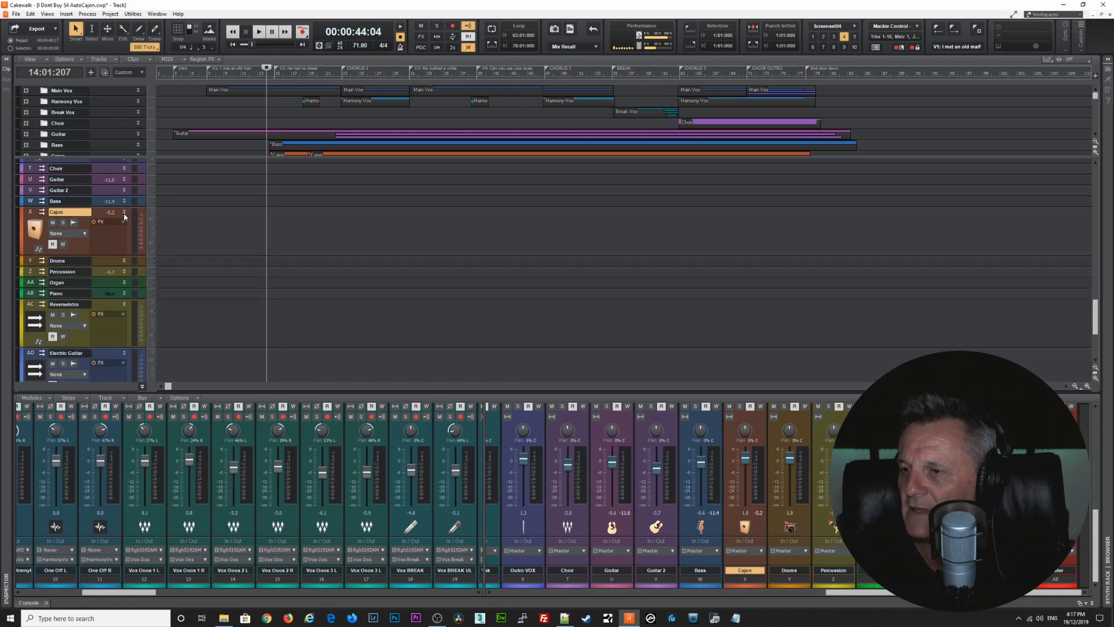
left_click(85, 234)
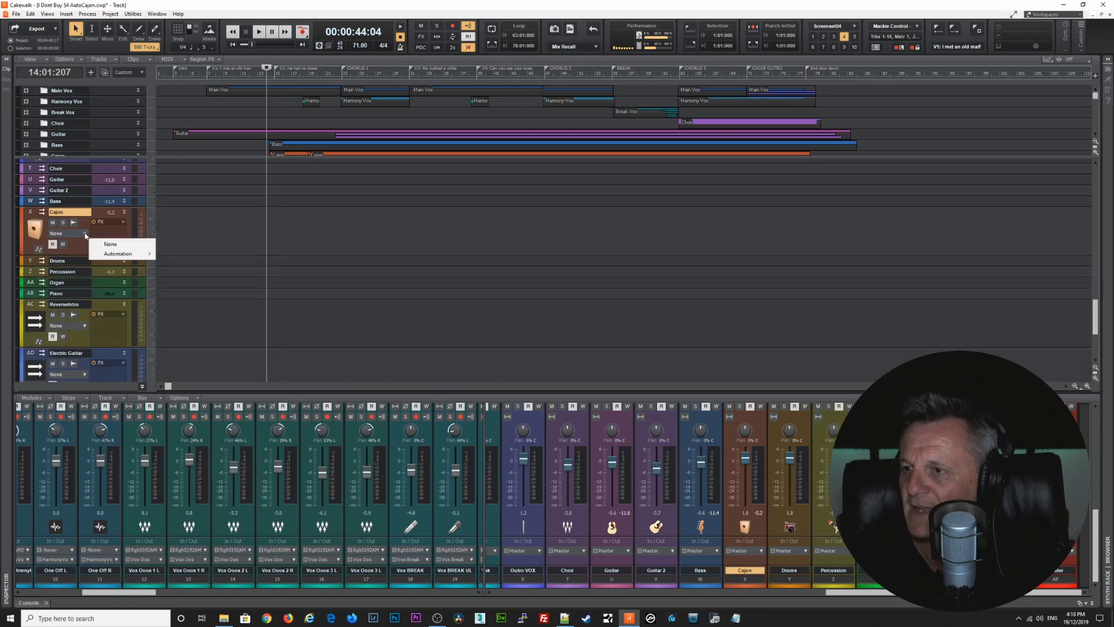
mouse_move(126, 259)
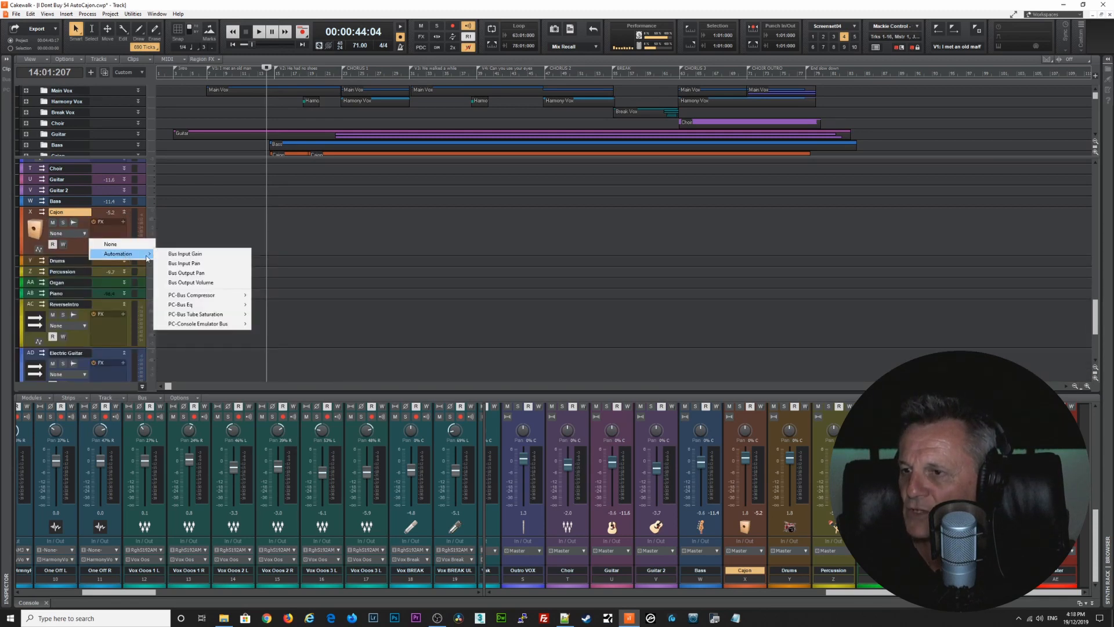
left_click(189, 282)
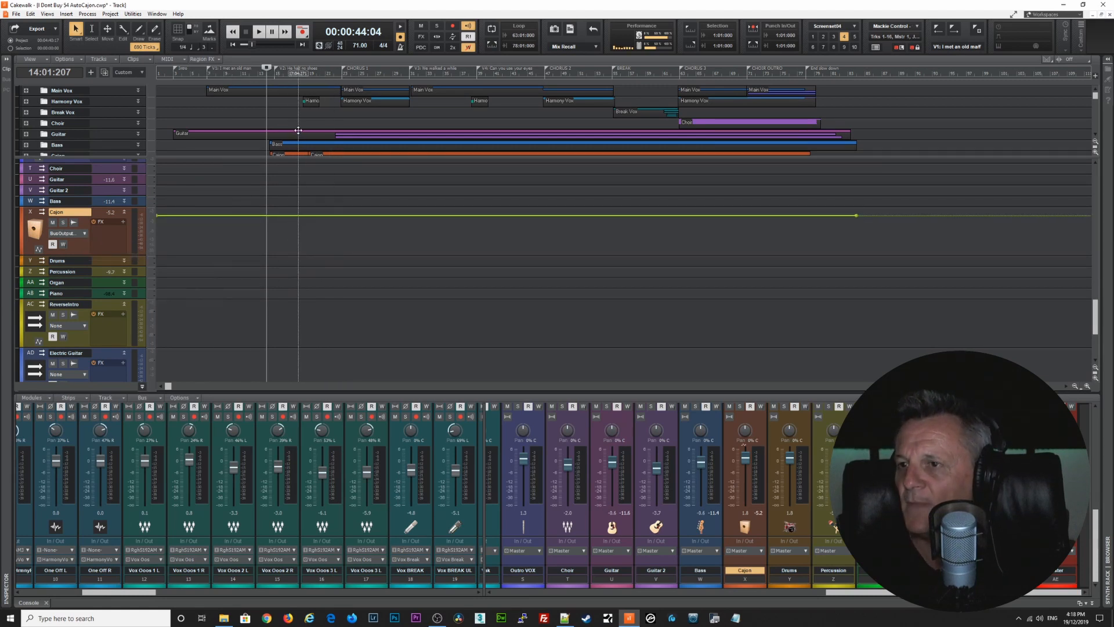
- Audition the cajon entry before verse 2, then lower the Cajon bus output volume envelope ahead of the verse with a step at its start
scroll(298, 130, "down", 3)
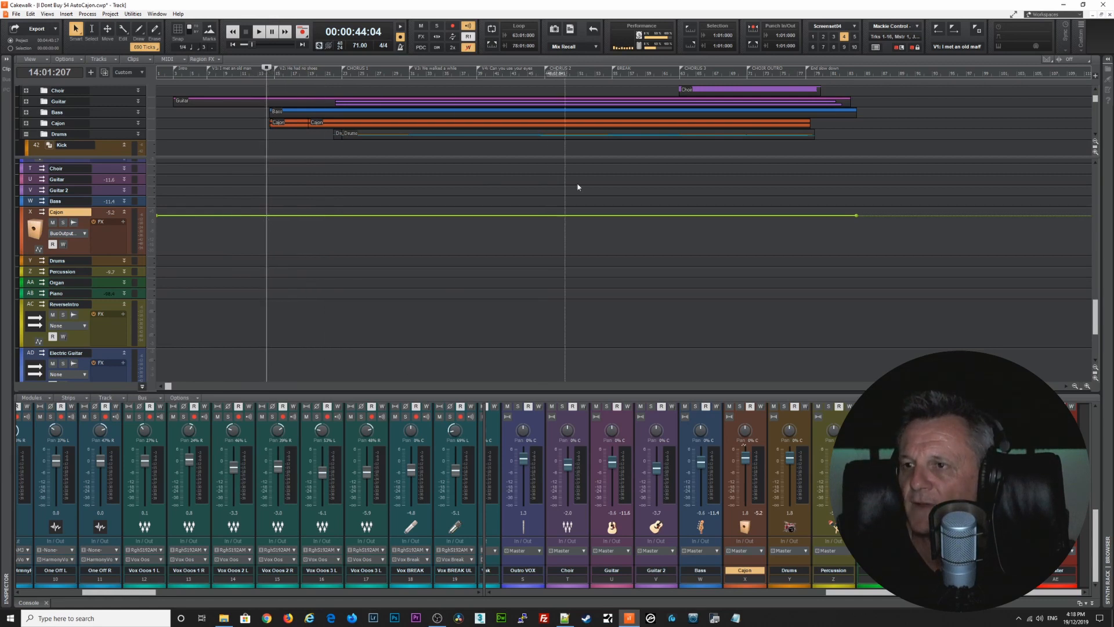
left_click(1088, 387)
left_click(1088, 386)
left_click(1089, 387)
left_click(1088, 387)
left_click(633, 72)
key("space")
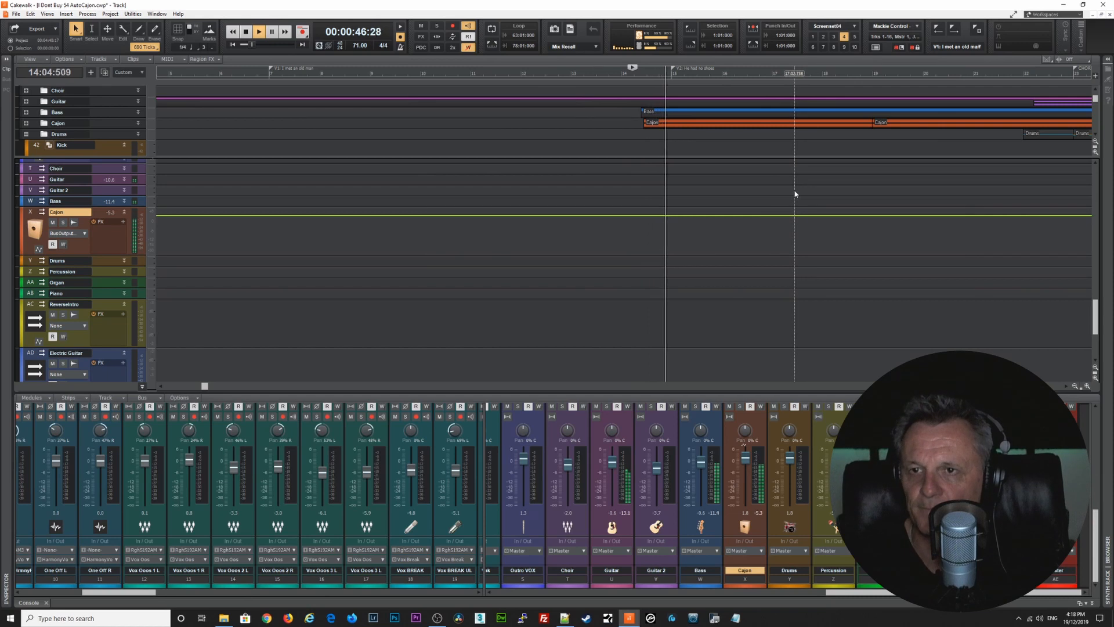
key("space")
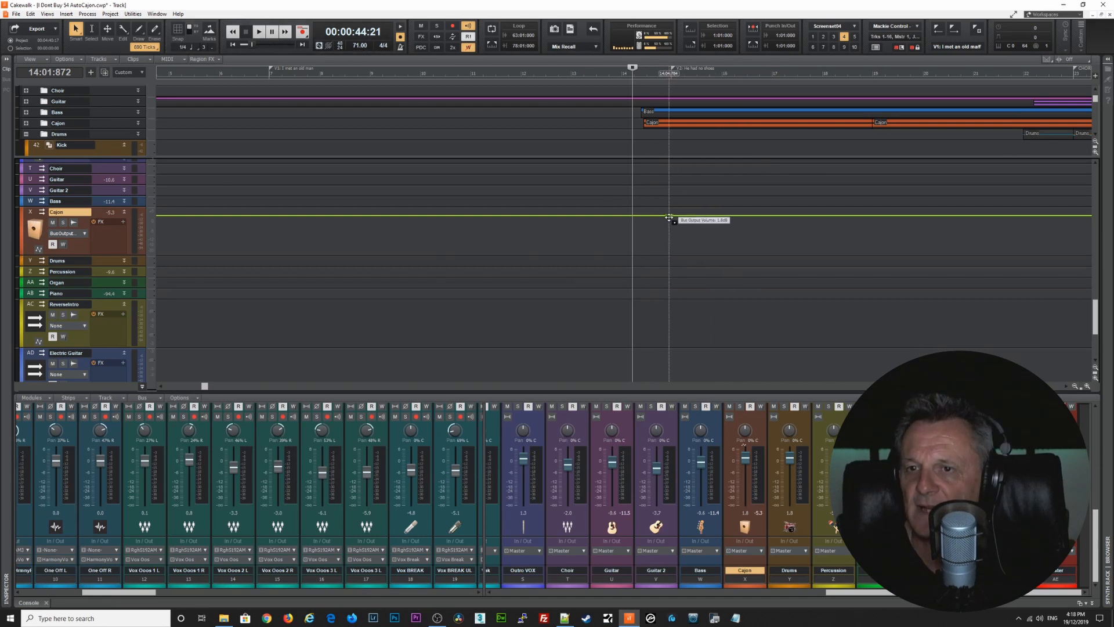
left_click_drag(667, 216, 667, 226)
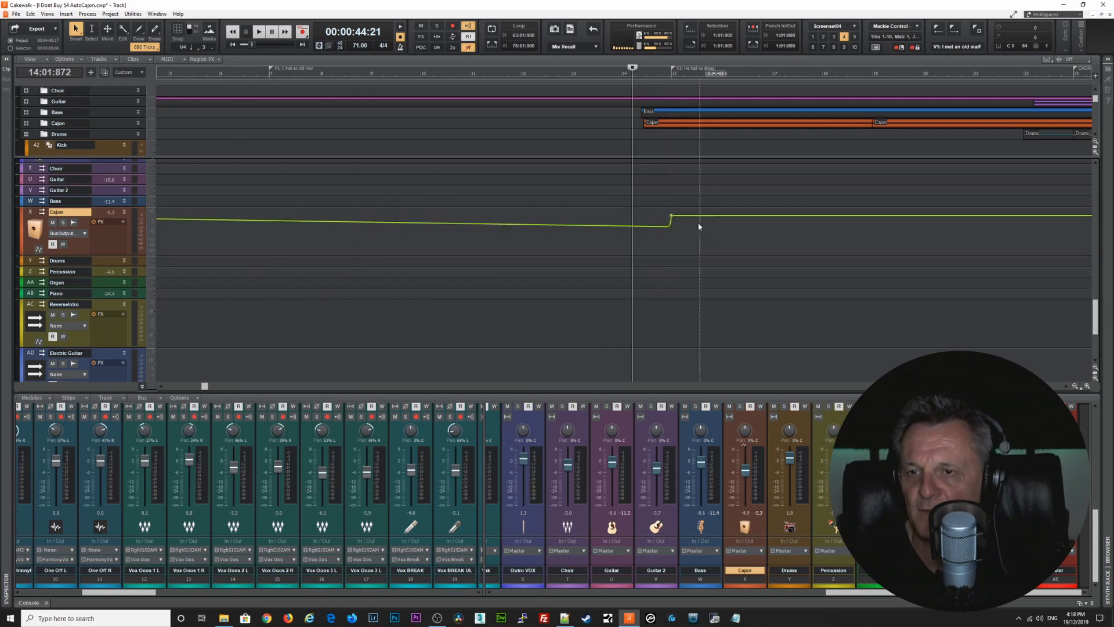
- Raise the low point of the Cajon bus volume envelope just before verse 2 for a smaller step, and audition the transition
left_click_drag(669, 226, 668, 221)
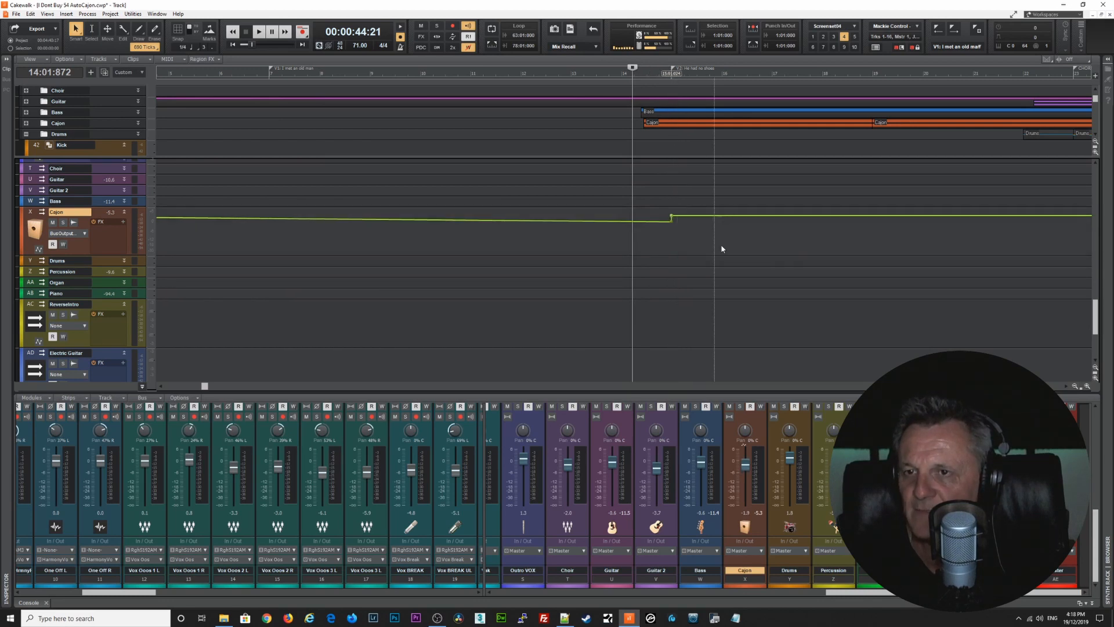
key("space")
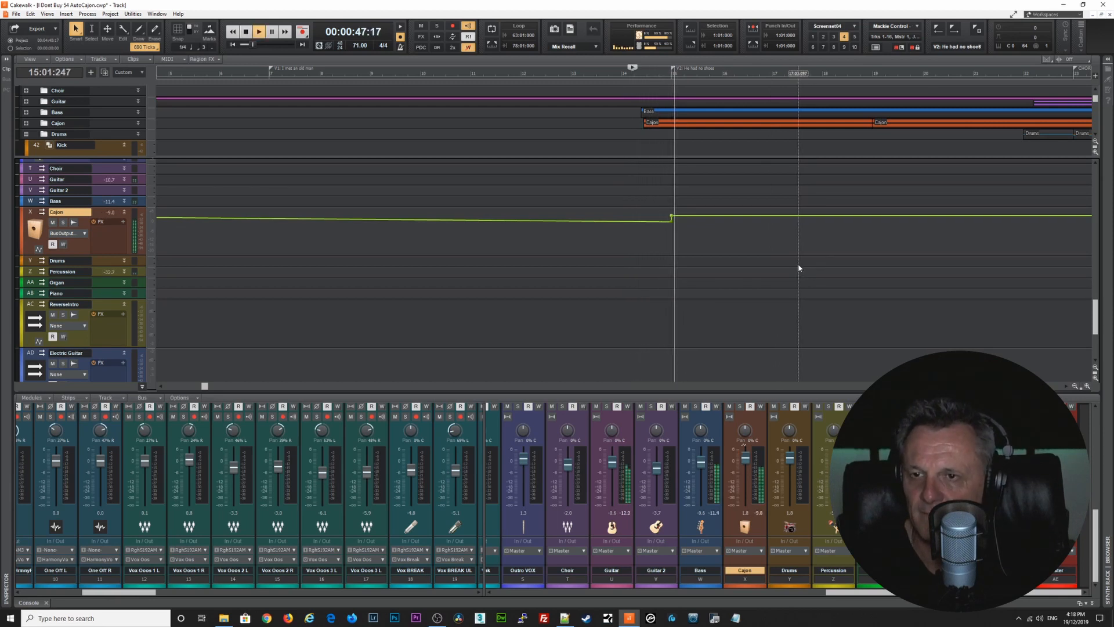
key("space")
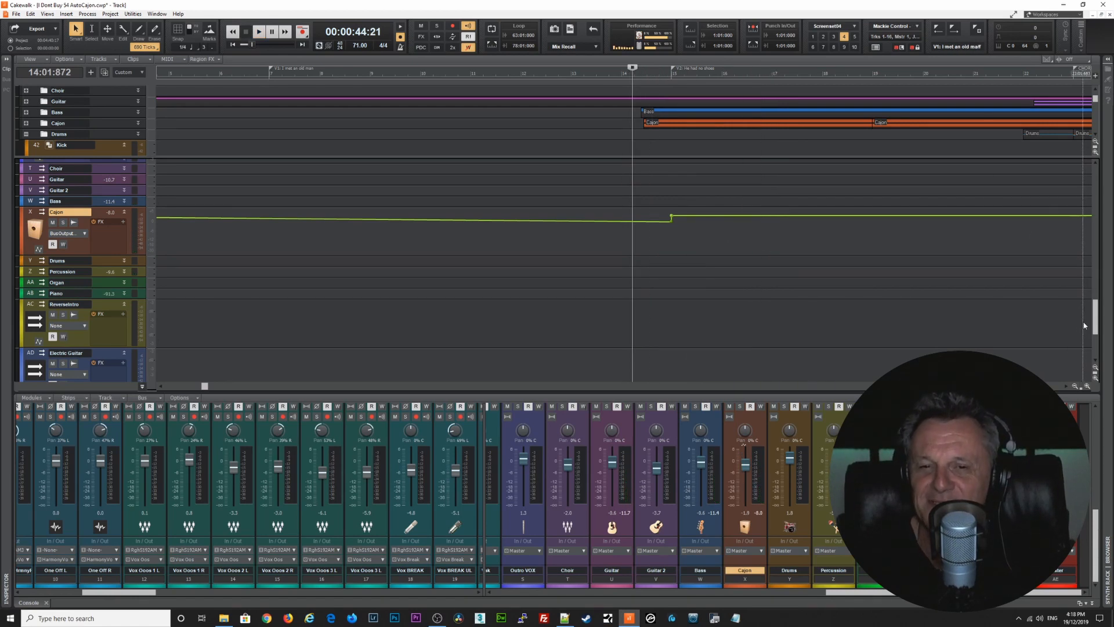
left_click(1077, 386)
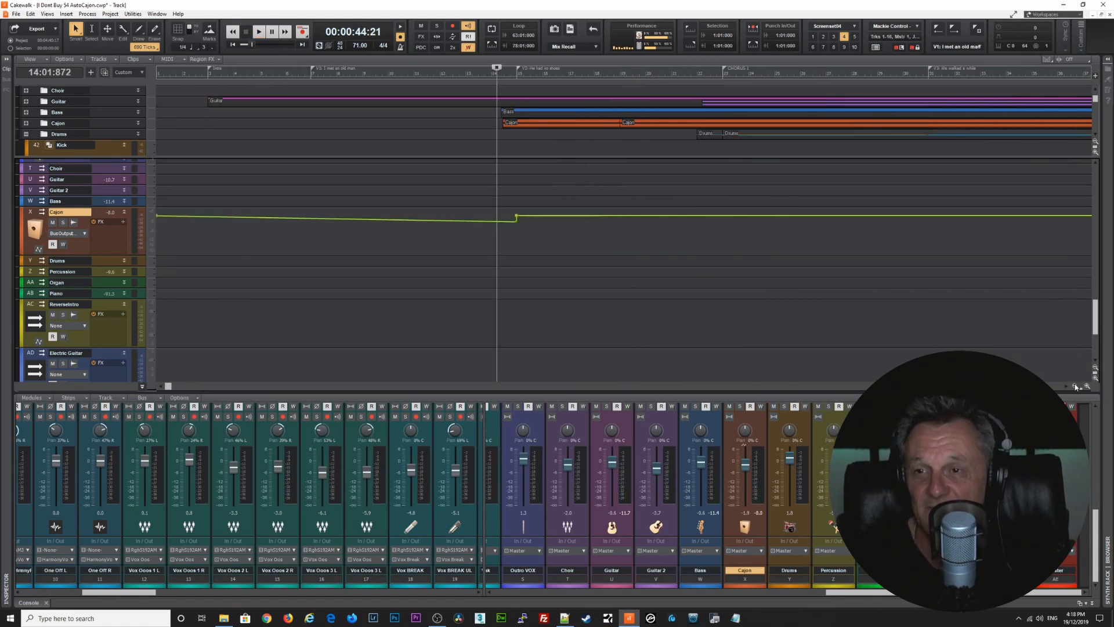
left_click(1076, 385)
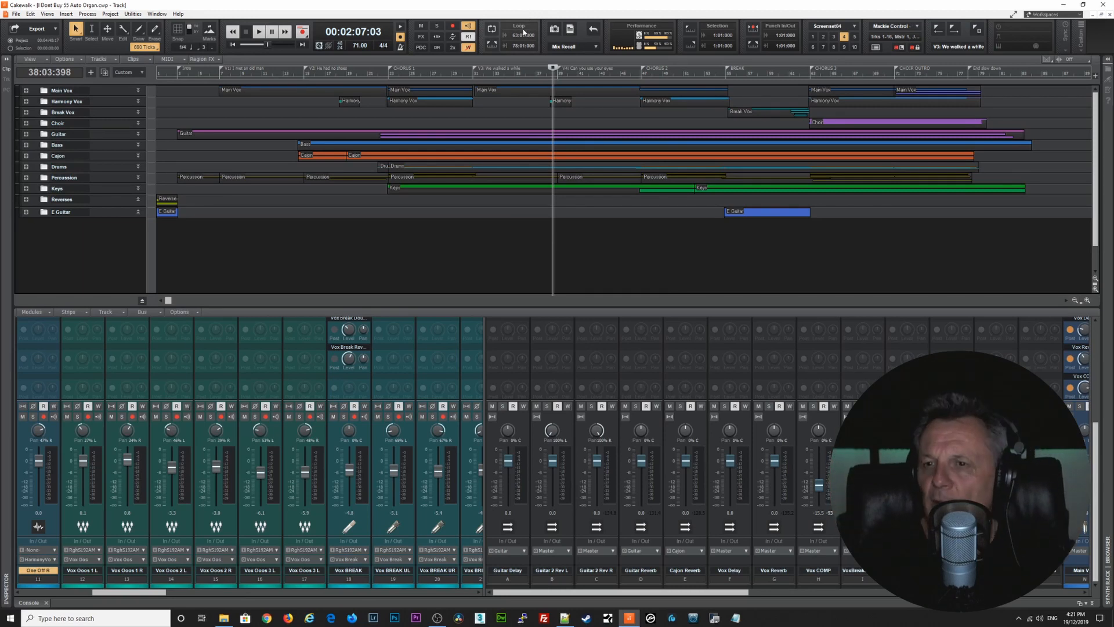
- Expand the Keys folder, enlarge the Organ track and display its Volume automation envelope
left_click(26, 189)
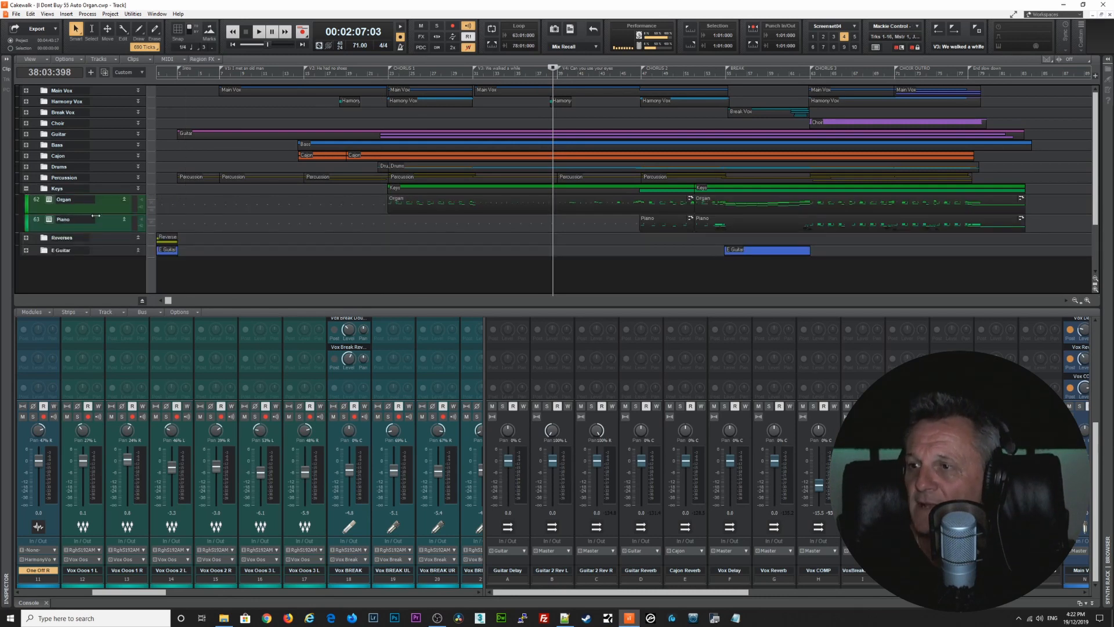
left_click_drag(101, 215, 94, 269)
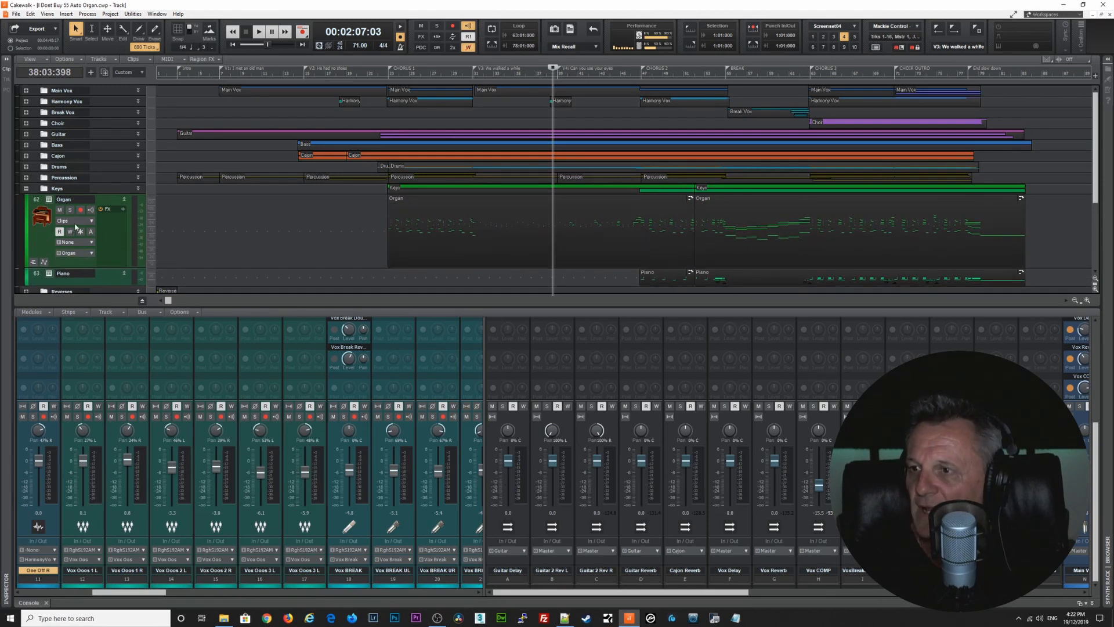
left_click(75, 224)
mouse_move(125, 251)
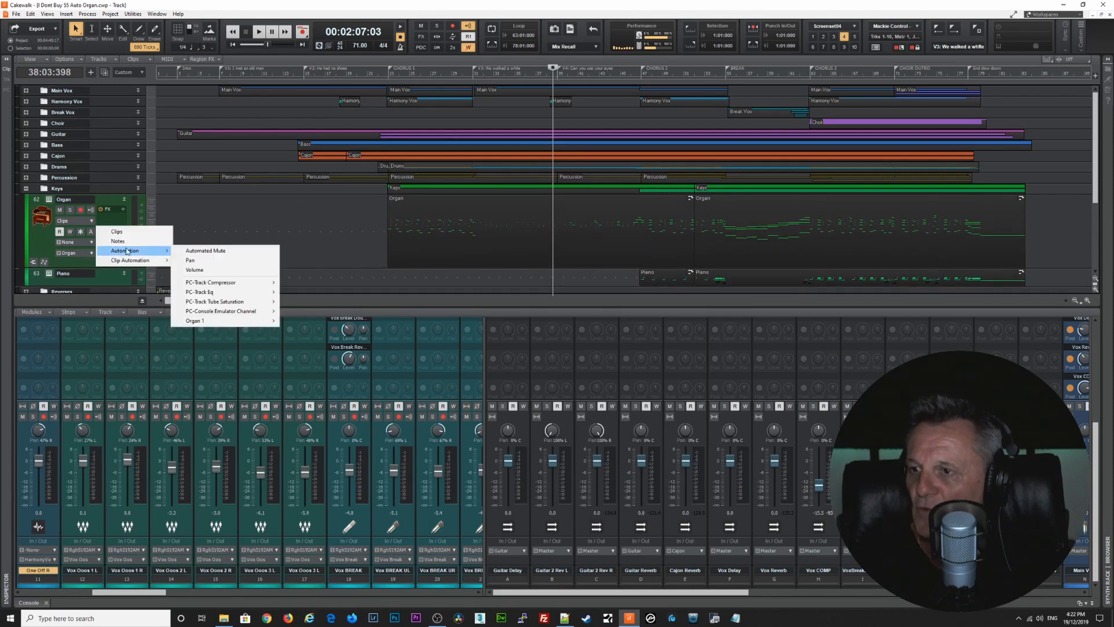
left_click(194, 270)
- Raise the Organ volume envelope by about 2 dB from the start of verse 4 to shortly before Chorus 2
left_click(1088, 301)
left_click(1088, 300)
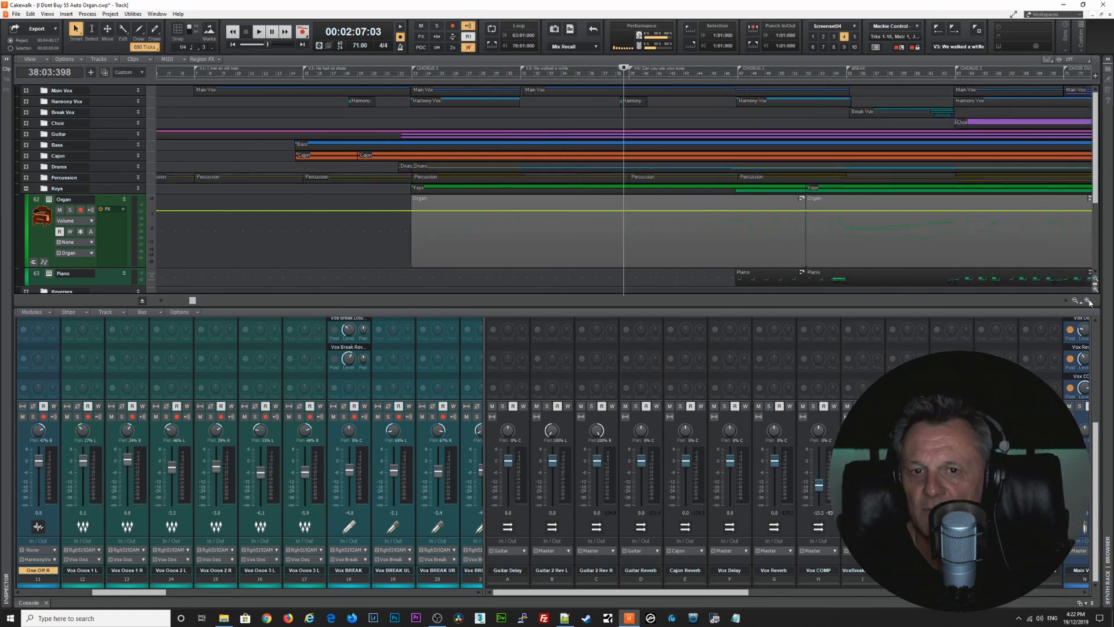
left_click_drag(386, 300, 461, 302)
left_click(366, 74)
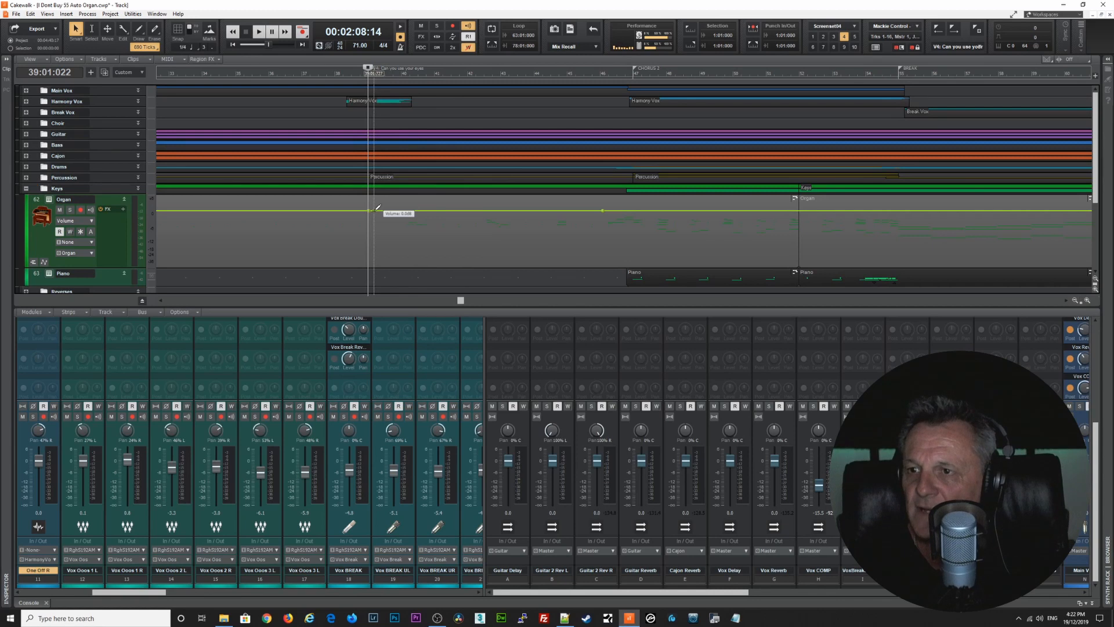
left_click(602, 209)
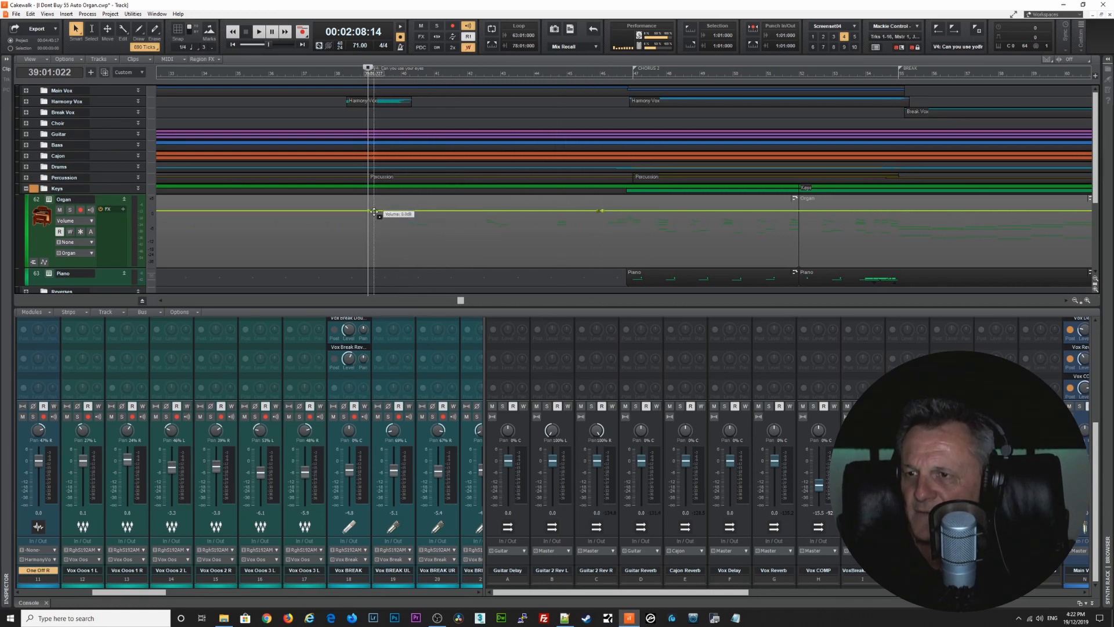
left_click_drag(599, 210, 600, 207)
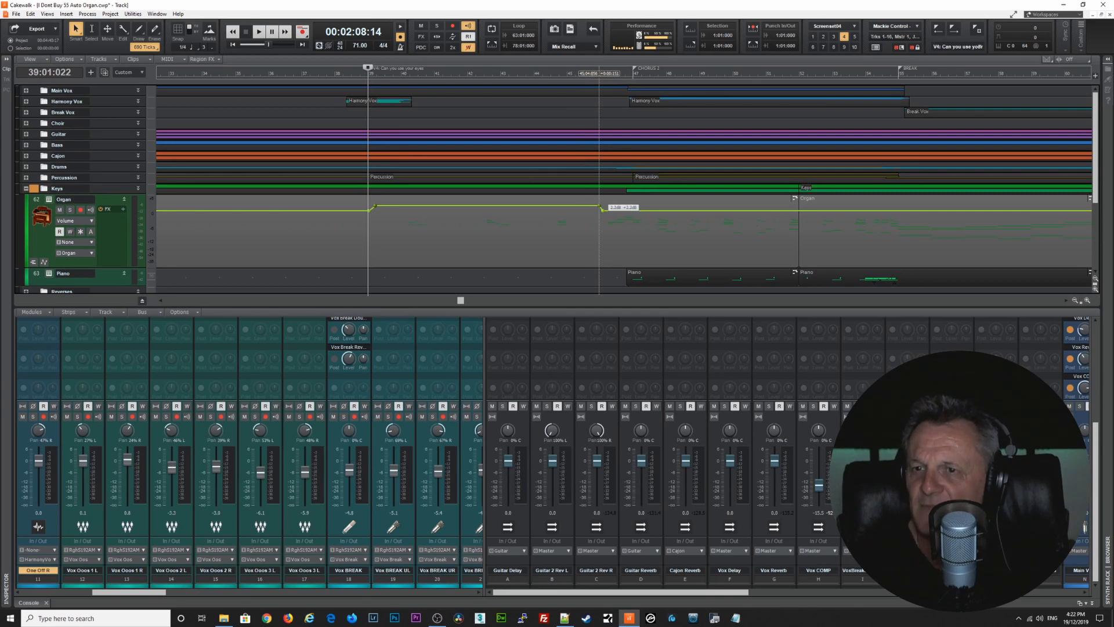
- Play from just before verse 4 to check the Organ track's volume automation
left_click(314, 82)
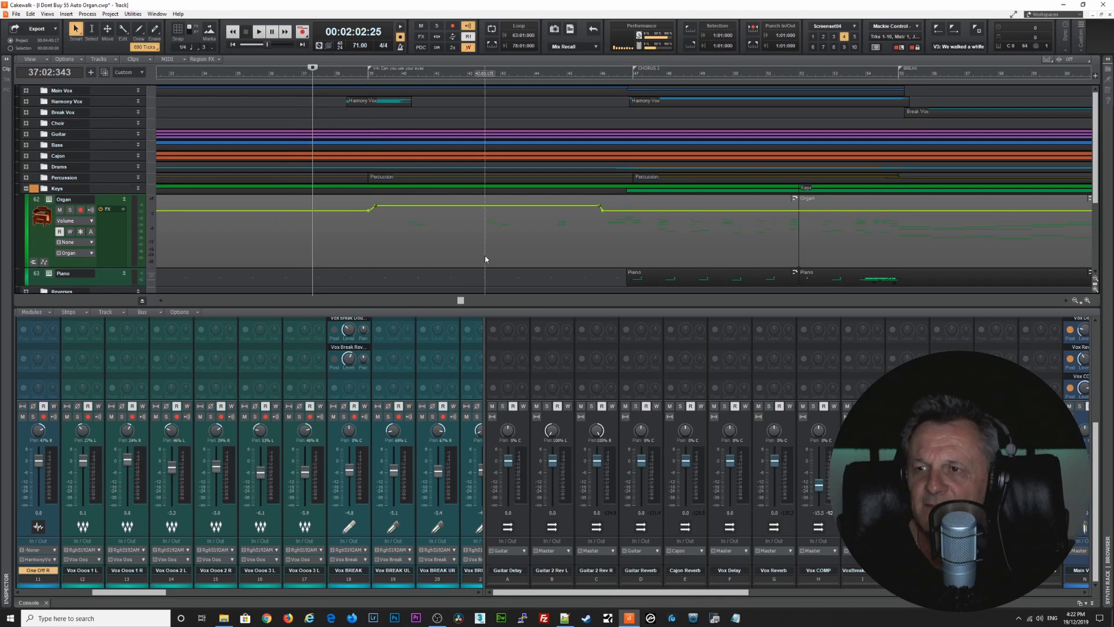
key("space")
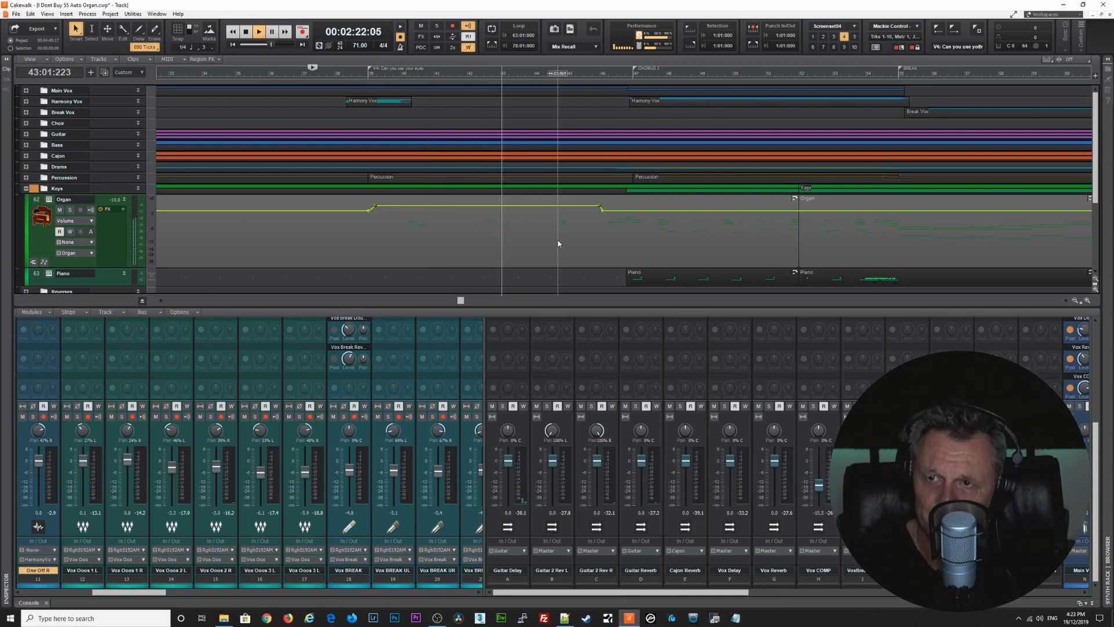
key("space")
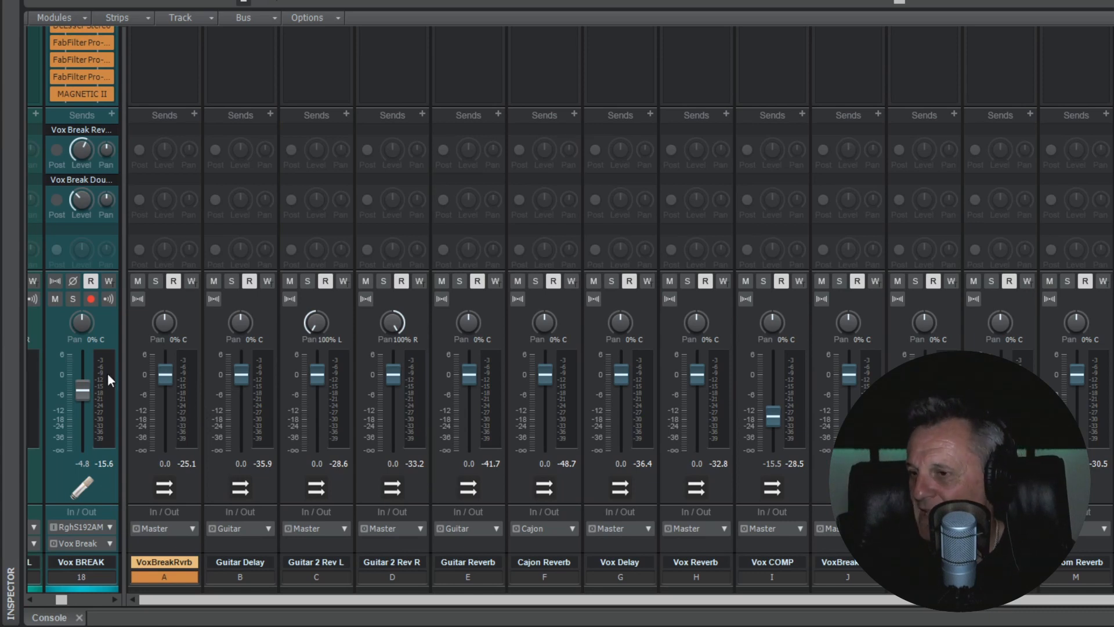
- Examine the Vox BREAK track's sends and fader alongside the VoxBreakReverb bus and its effects
left_click(76, 481)
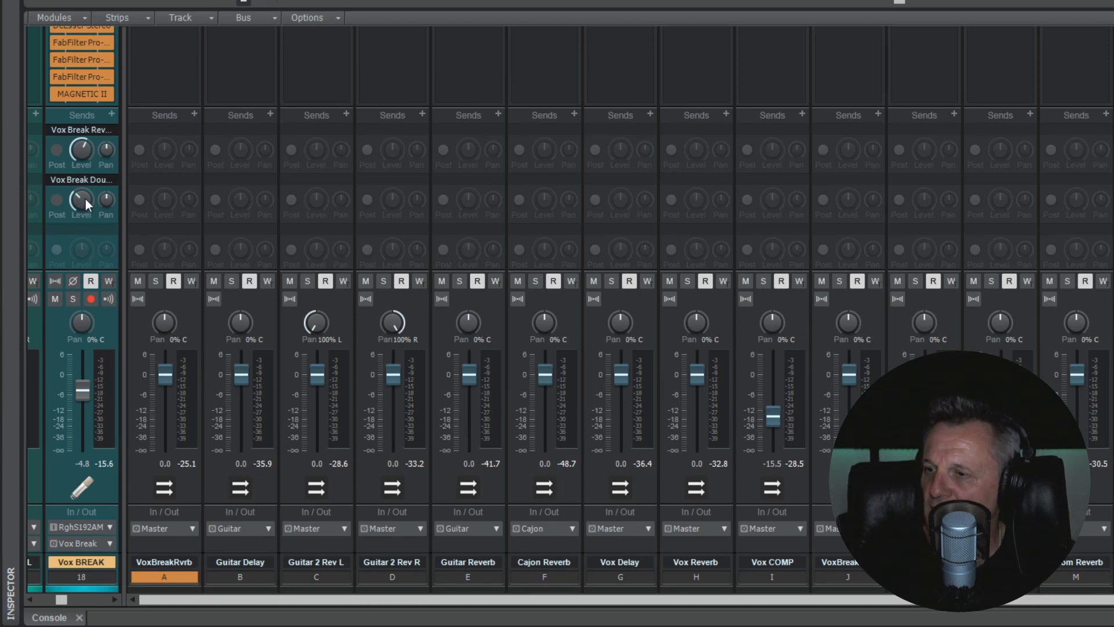
left_click(186, 484)
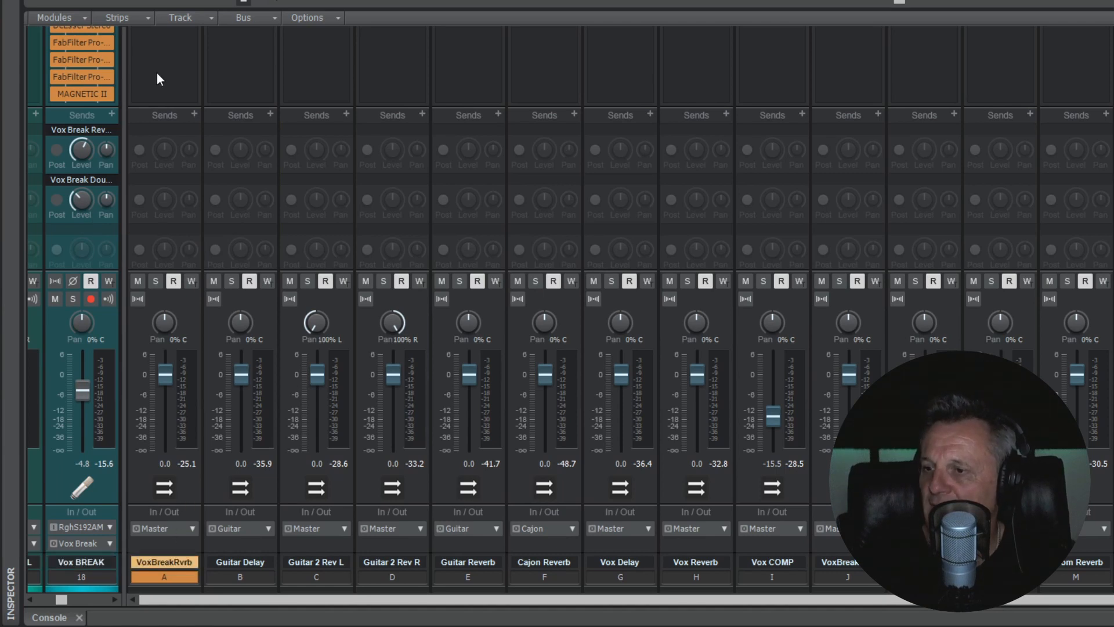
scroll(149, 193, "up", 3)
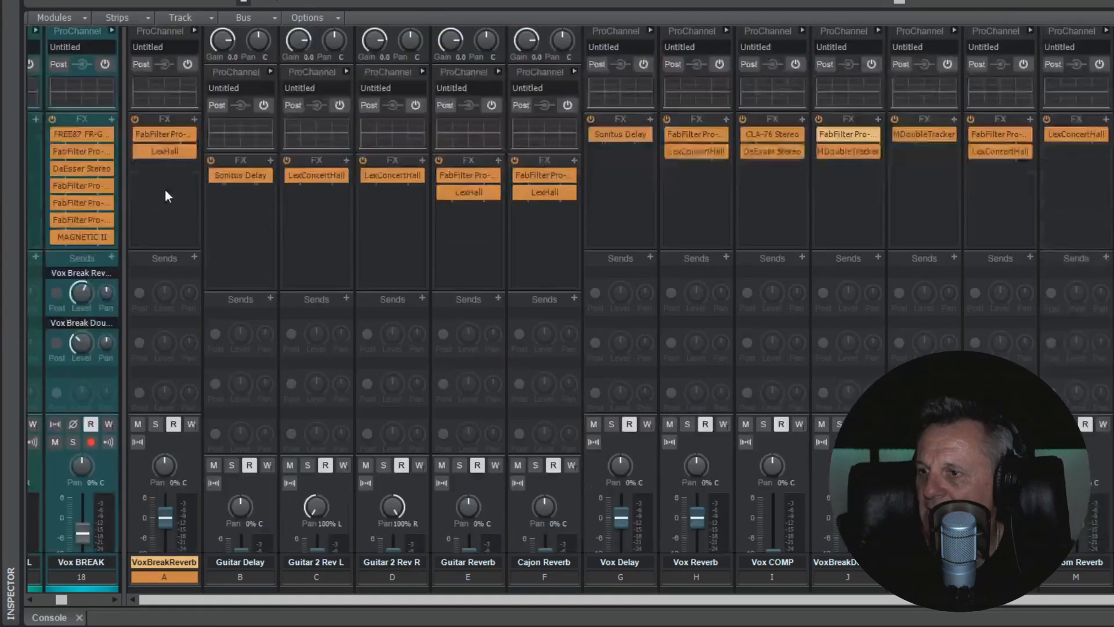
scroll(192, 317, "down", 3)
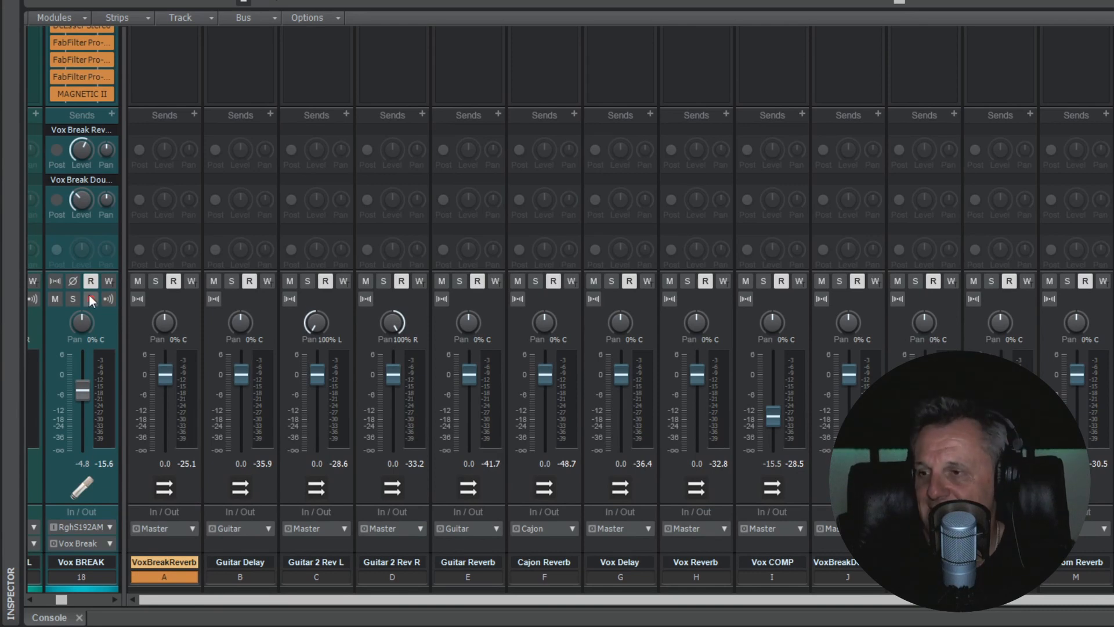
mouse_move(80, 202)
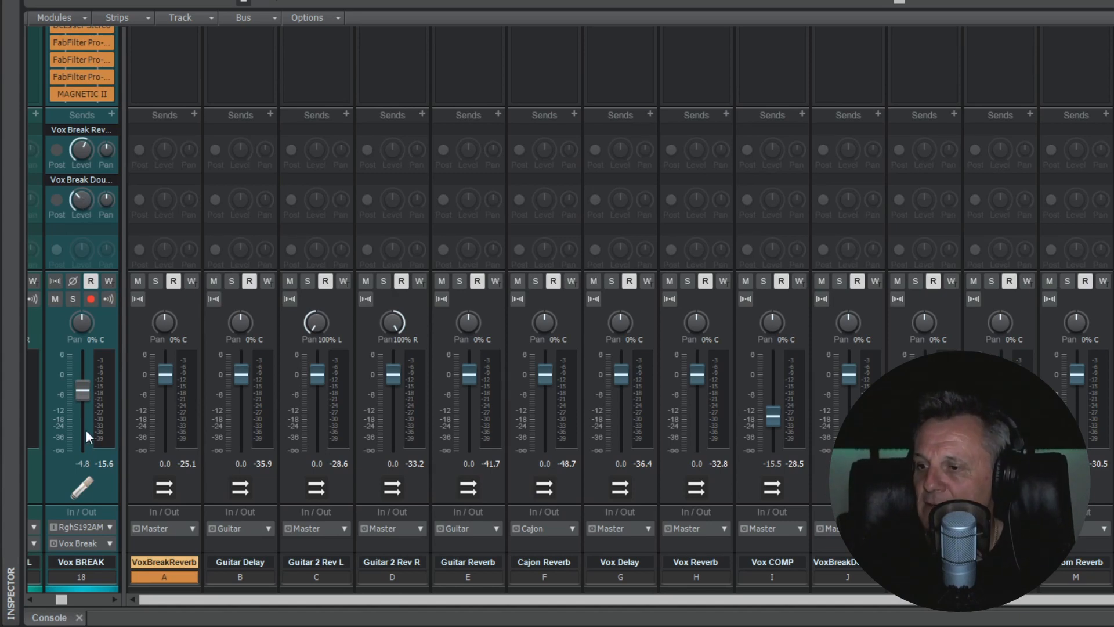
left_click(105, 484)
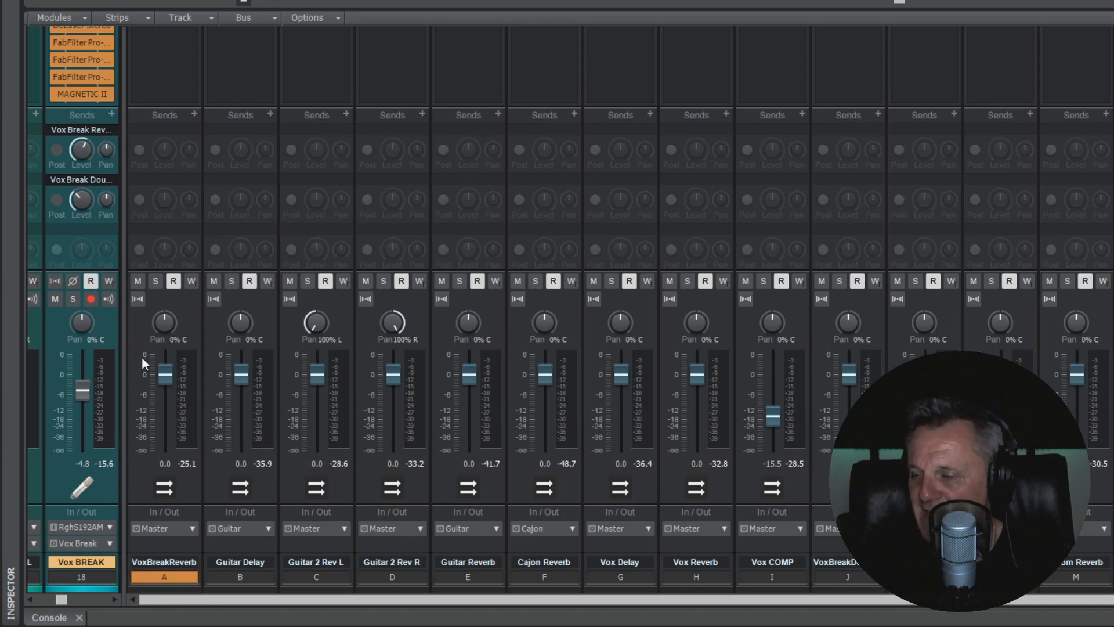
mouse_move(166, 375)
mouse_move(170, 395)
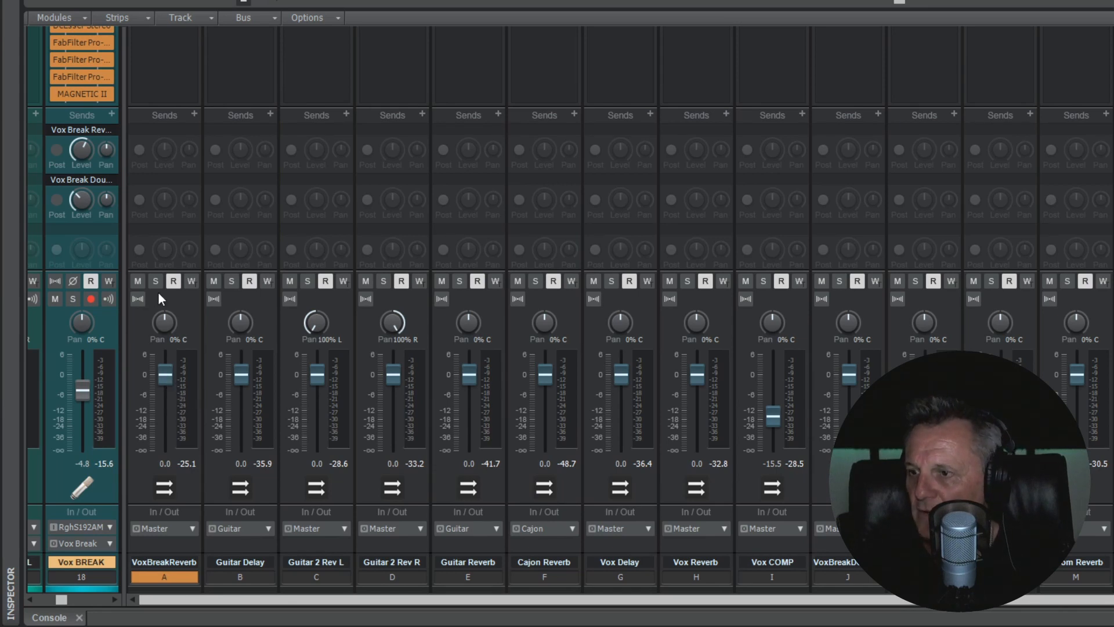
- Record volume automation on the VoxBreakReverb bus by lowering its fader from 0.0 to -INF during playback, disable automation writing and replay
left_click(191, 279)
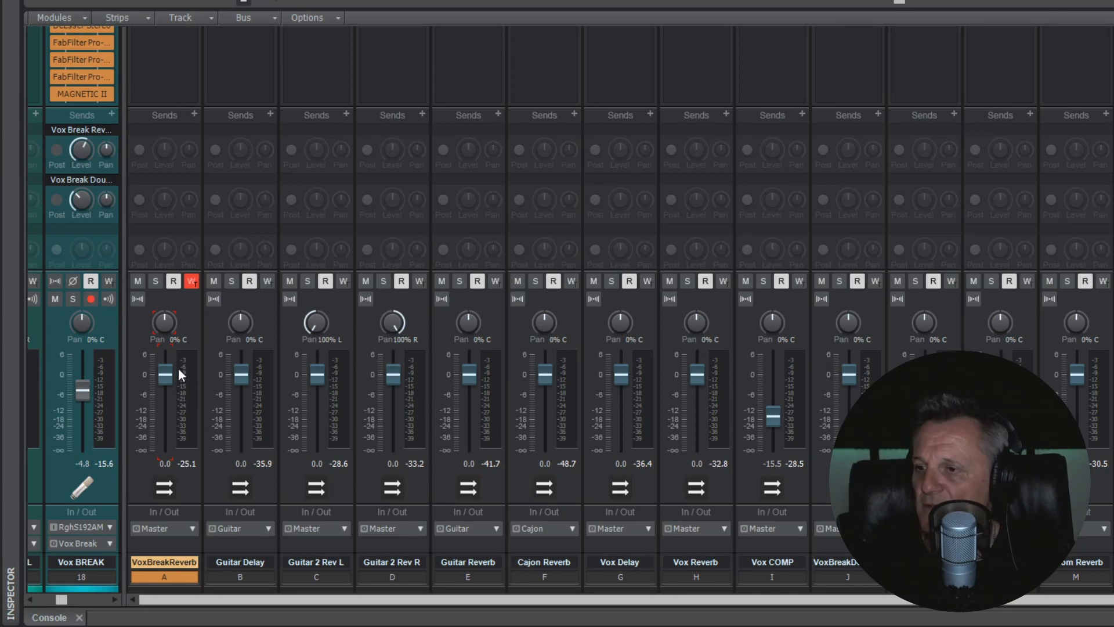
mouse_move(169, 375)
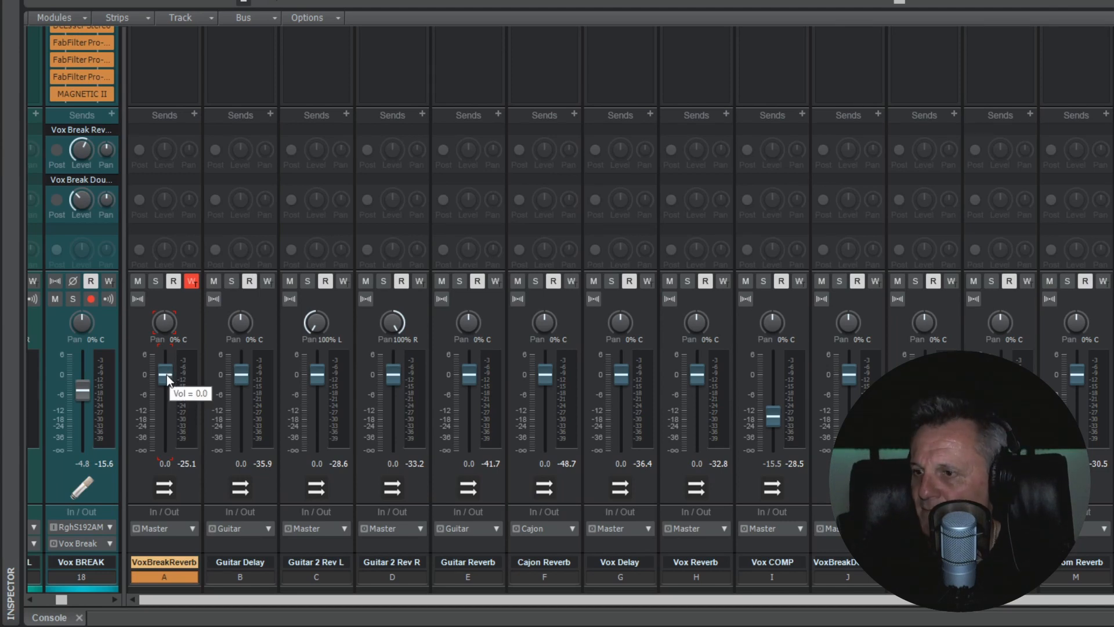
key("space")
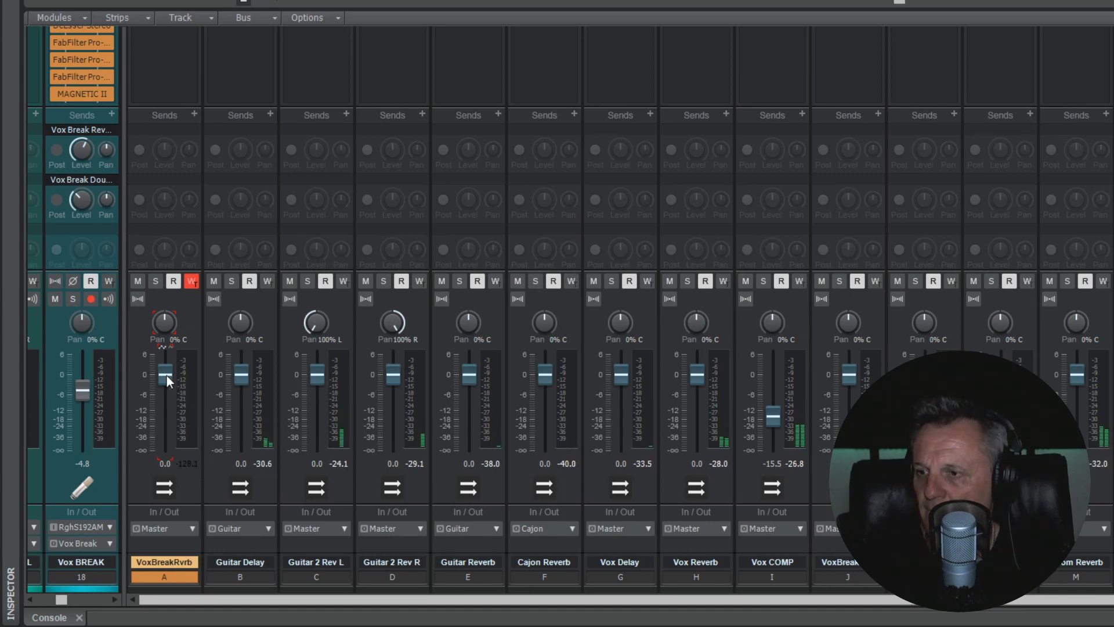
left_click_drag(166, 375, 166, 450)
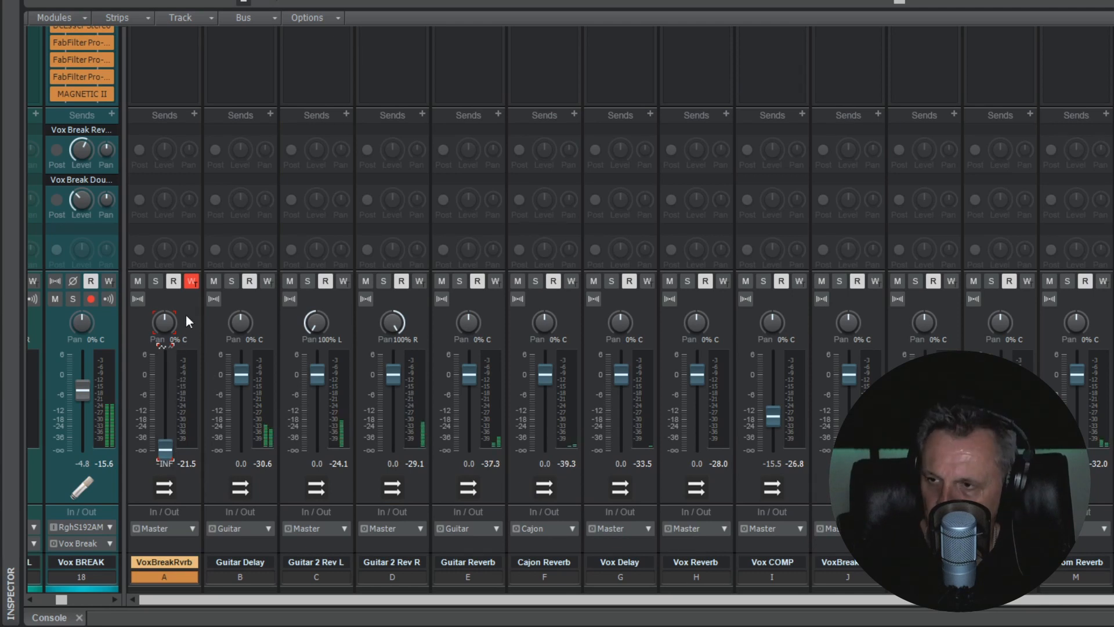
left_click(192, 281)
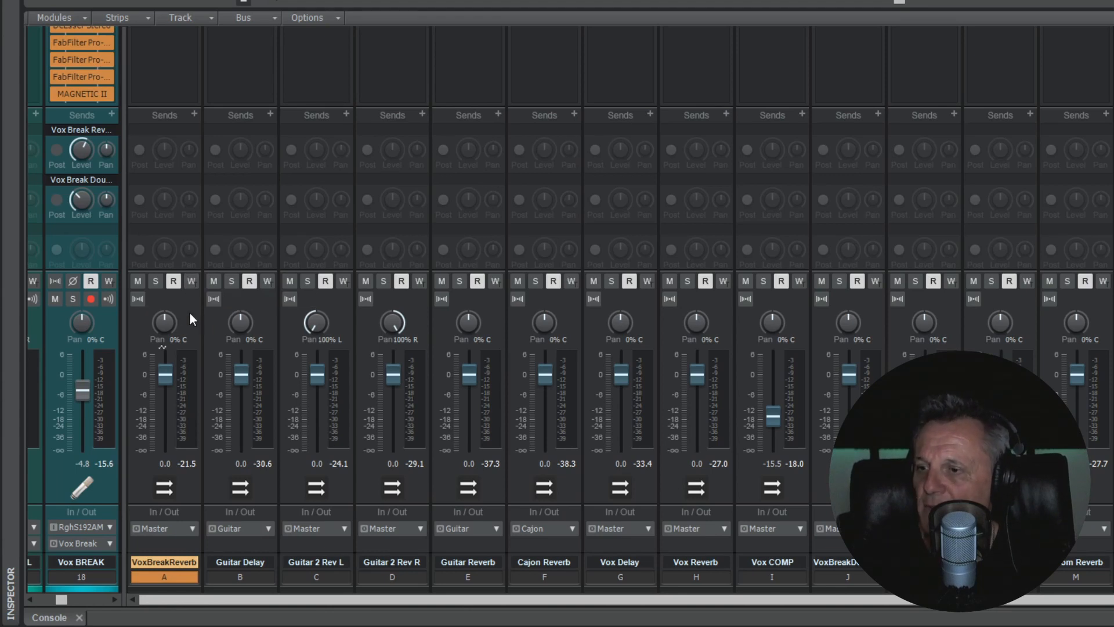
key("space")
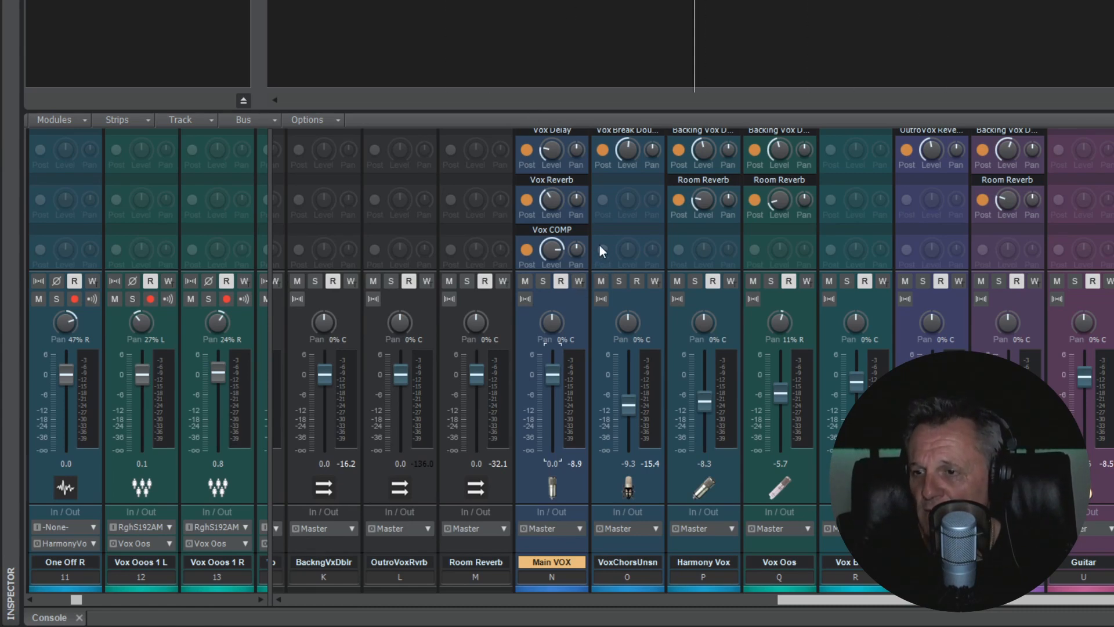
- Record volume automation on the Main VOX bus by lowering its fader to about -5.8 dB during playback, then disable automation writing
left_click(580, 282)
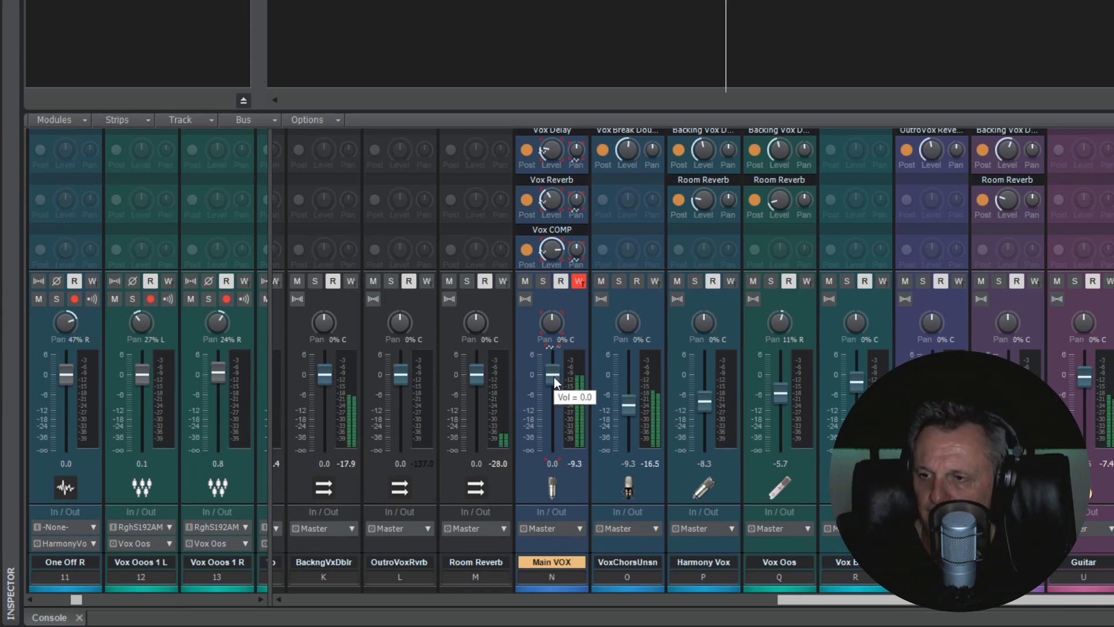
left_click_drag(555, 377, 555, 394)
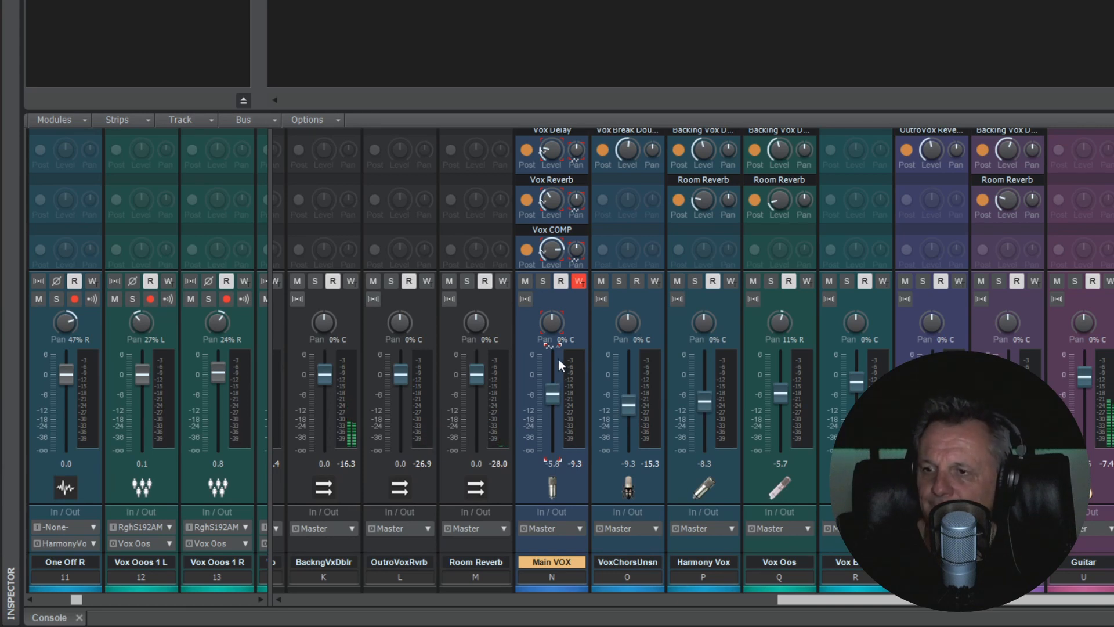
left_click(561, 281)
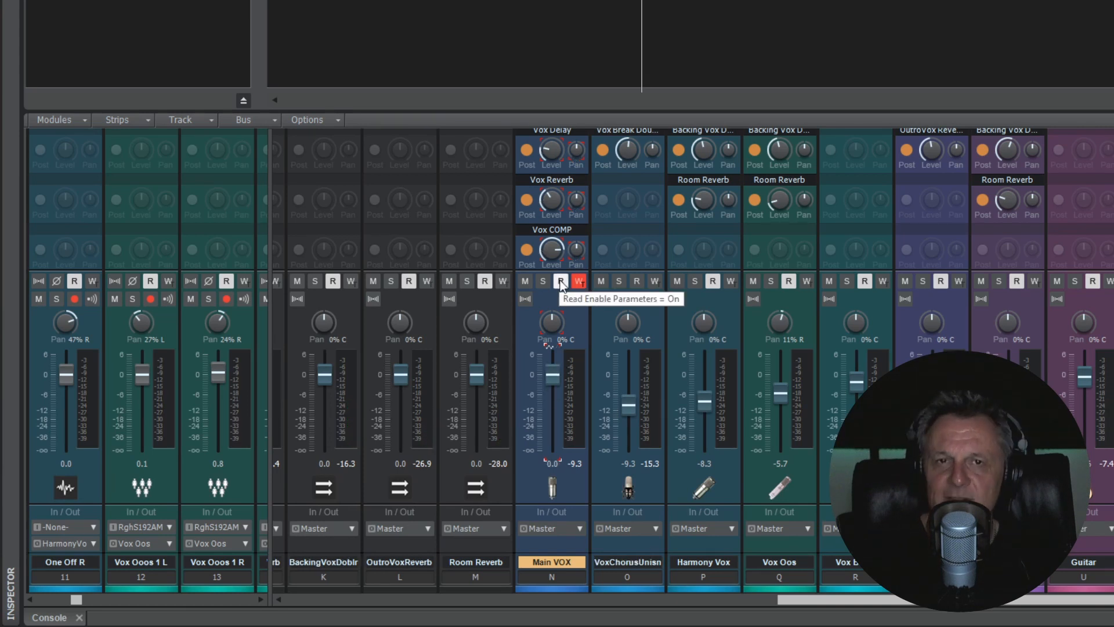
left_click(581, 283)
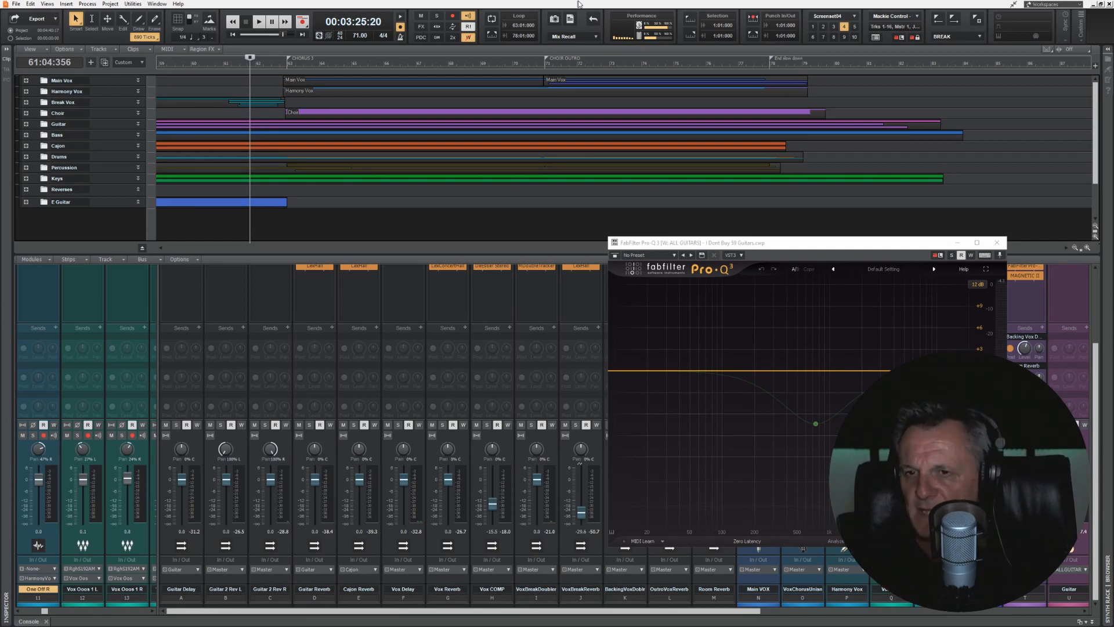
- Play into chorus 3 to check the ALL GUITARS bus EQ, and deepen its Pro-Q 3 band to about -8.6 dB
left_click(811, 245)
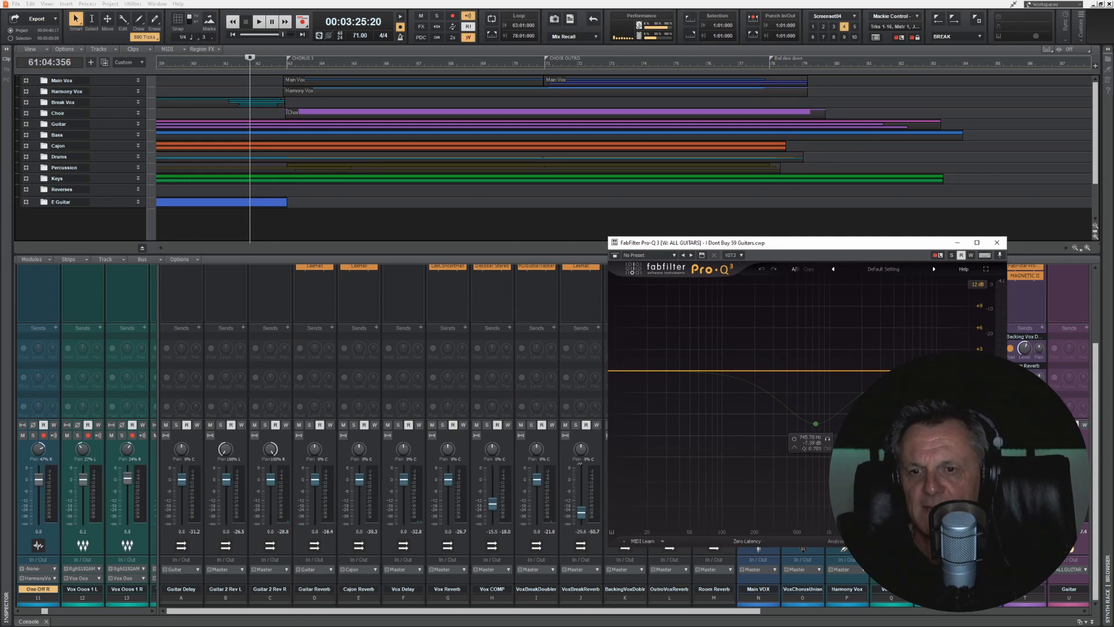
key("space")
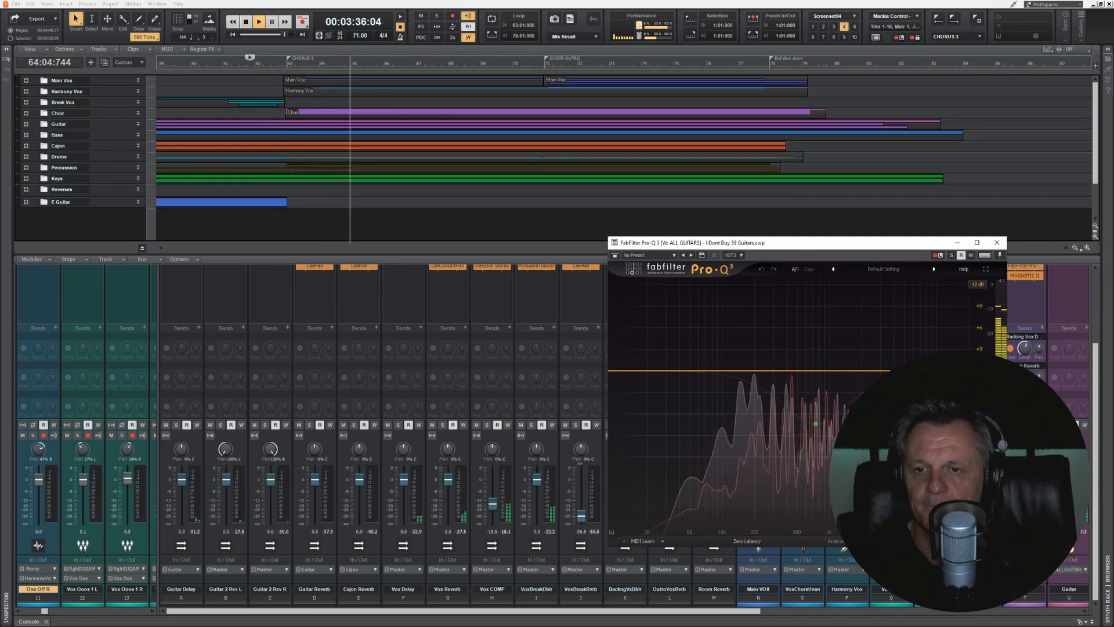
mouse_move(815, 424)
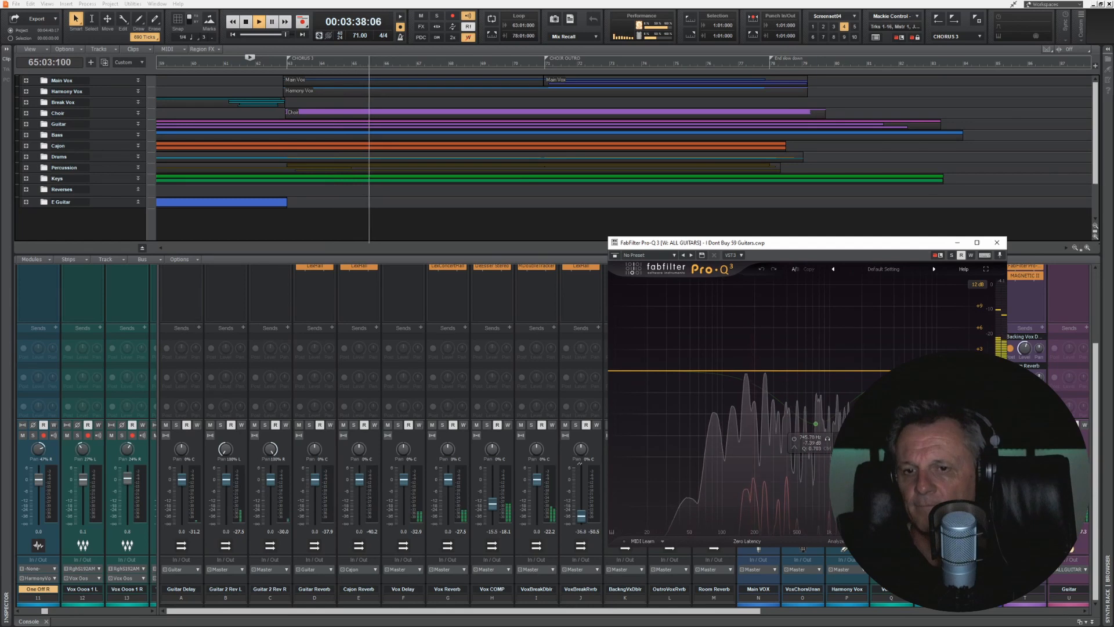
key("space")
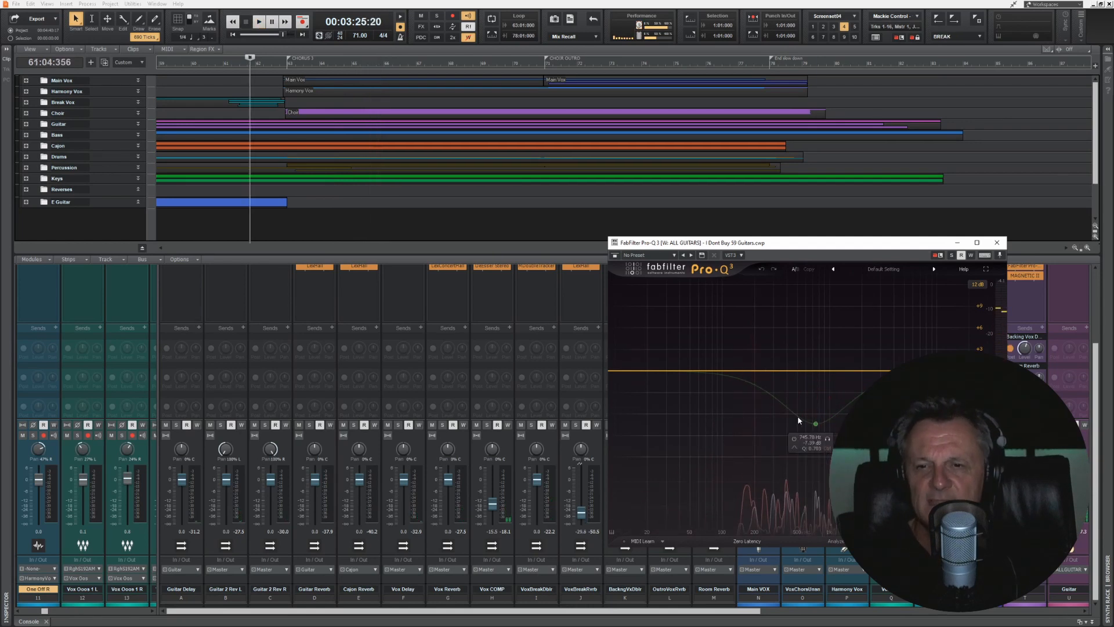
left_click_drag(817, 427, 816, 432)
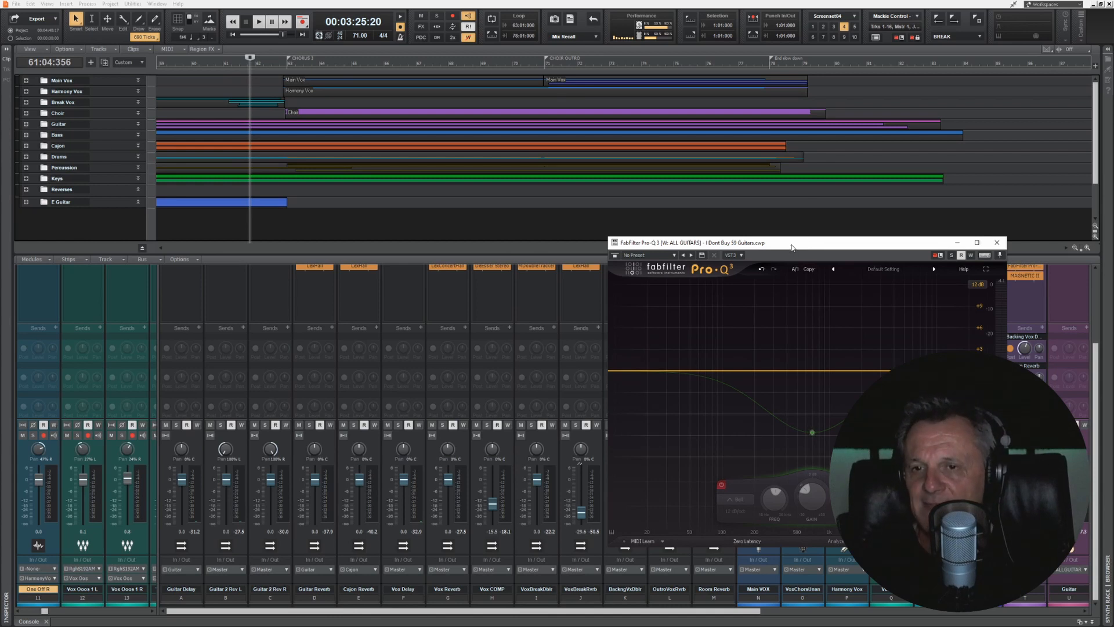
- Move the Pro-Q 3 window aside and examine the Guitar, Guitar 2 and ALL GUITARS buses in the console
left_click_drag(791, 247, 415, 242)
left_click_drag(725, 612, 921, 626)
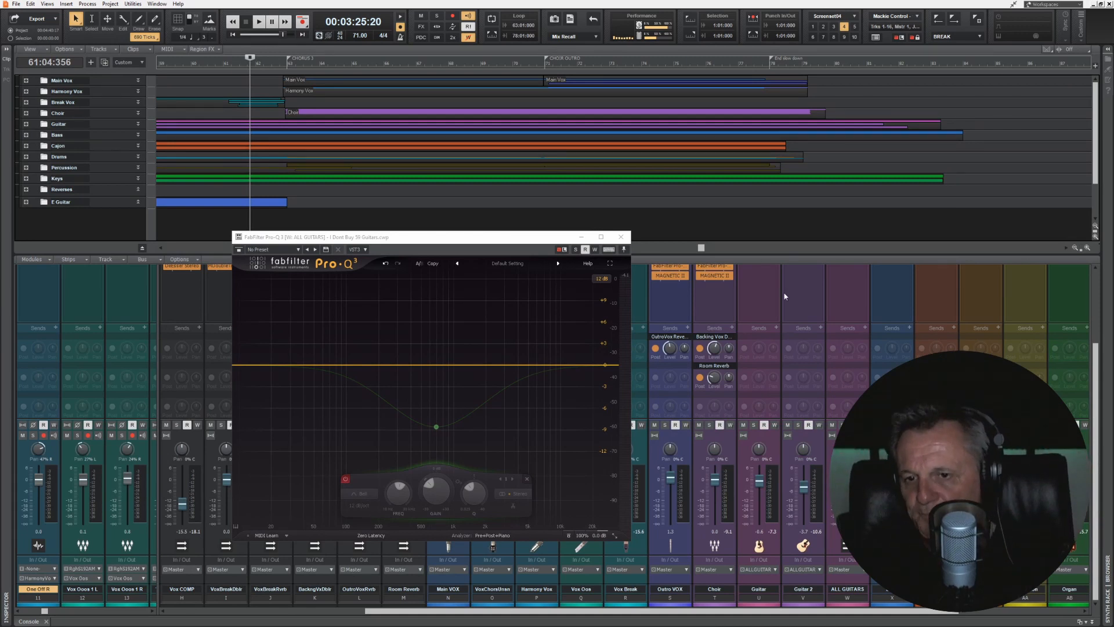
left_click(760, 320)
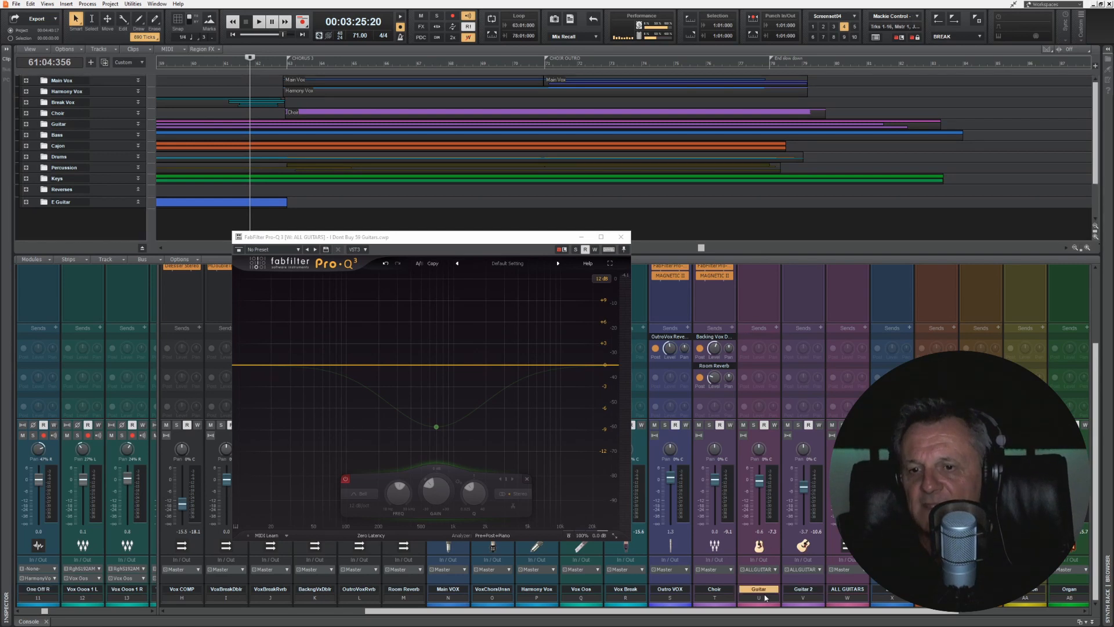
left_click(807, 589)
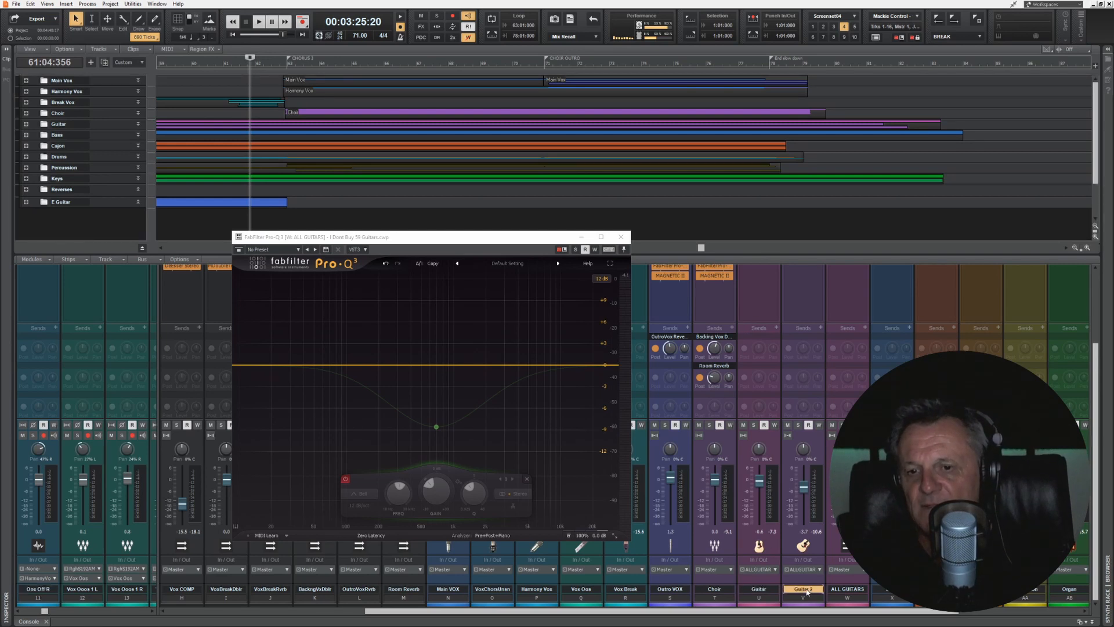
left_click(850, 589)
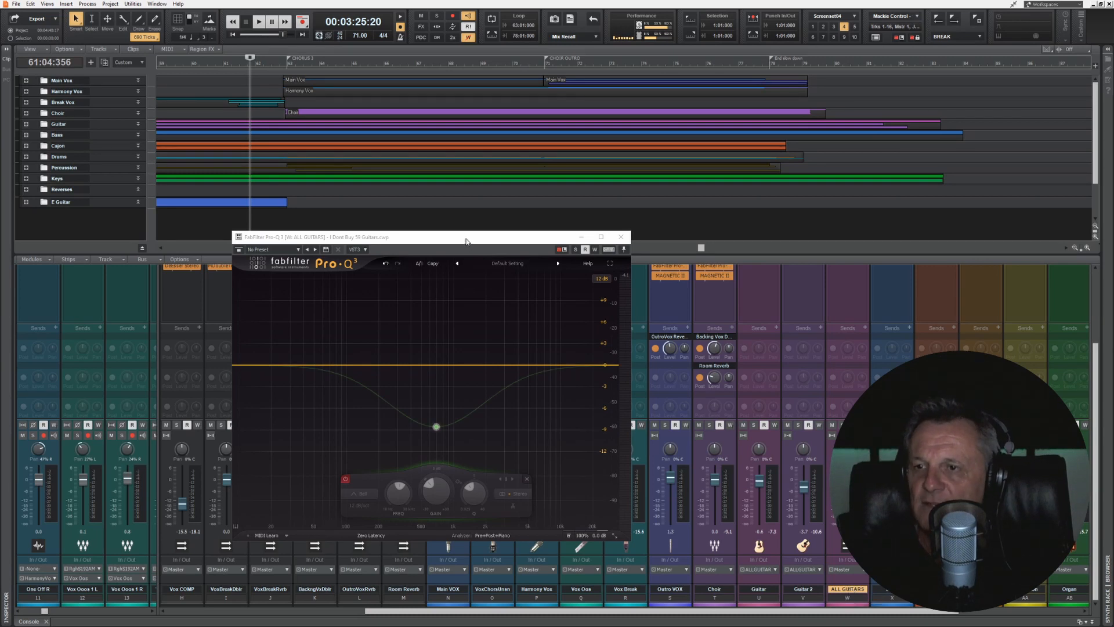
left_click_drag(466, 239, 469, 295)
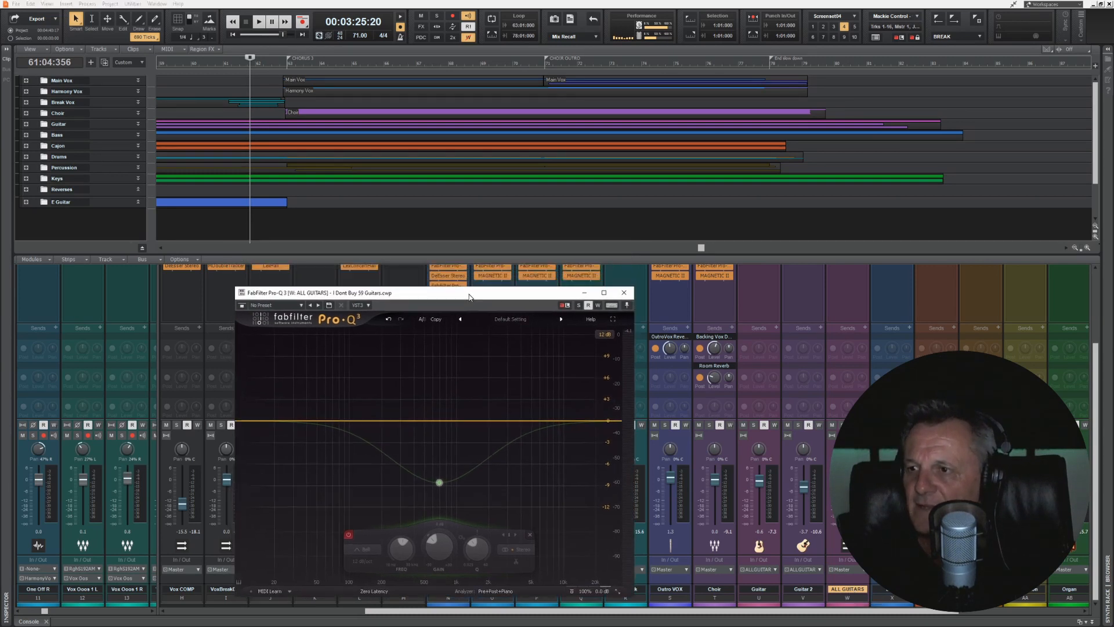
- Reveal the bus lanes, examine the Pro-Q 3 automation parameters offered for the ALL GUITARS bus, and hide the lanes again
left_click(143, 249)
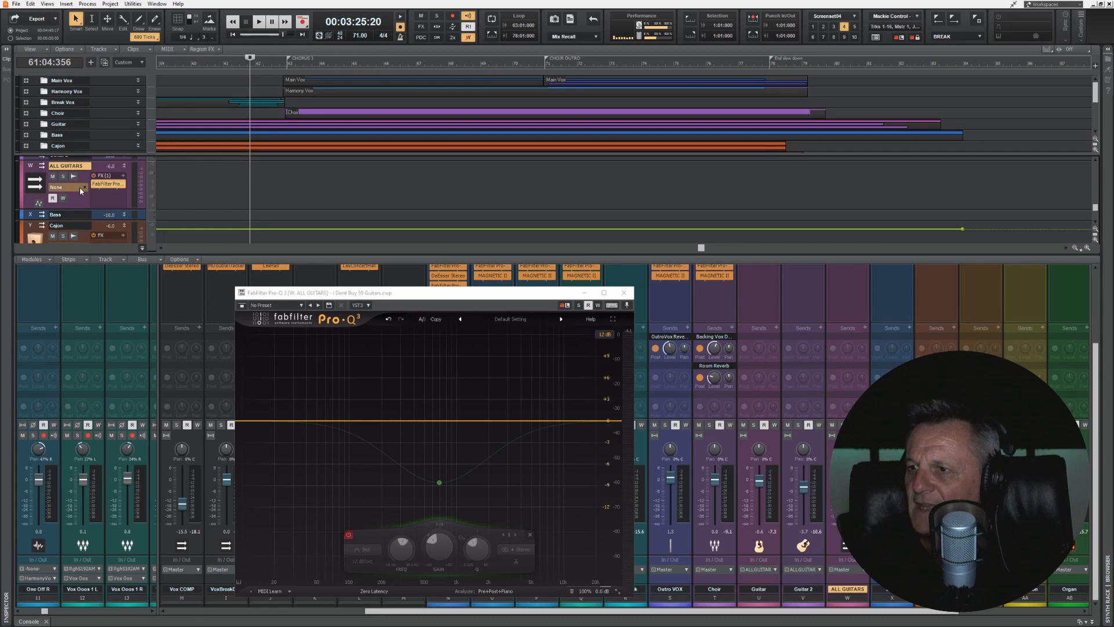
left_click(79, 187)
mouse_move(124, 210)
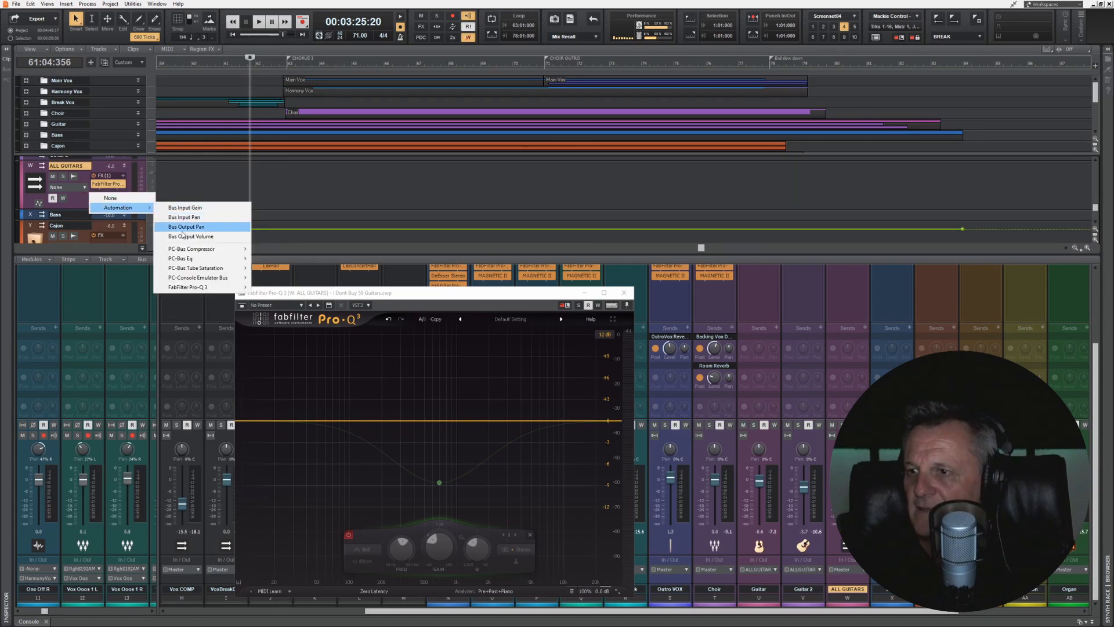
mouse_move(190, 288)
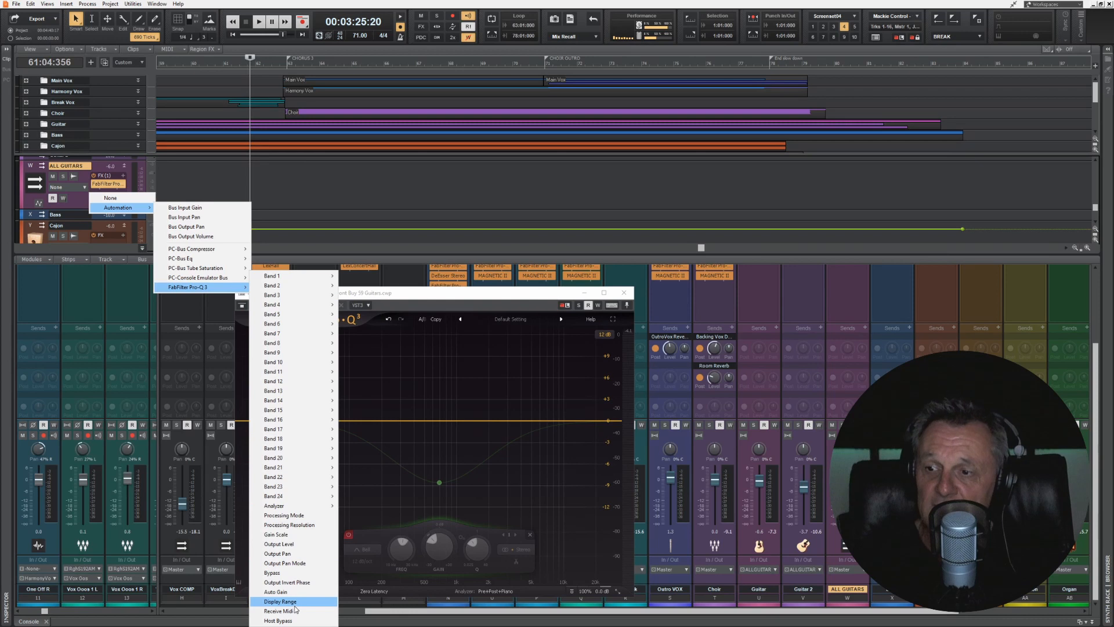
mouse_move(293, 334)
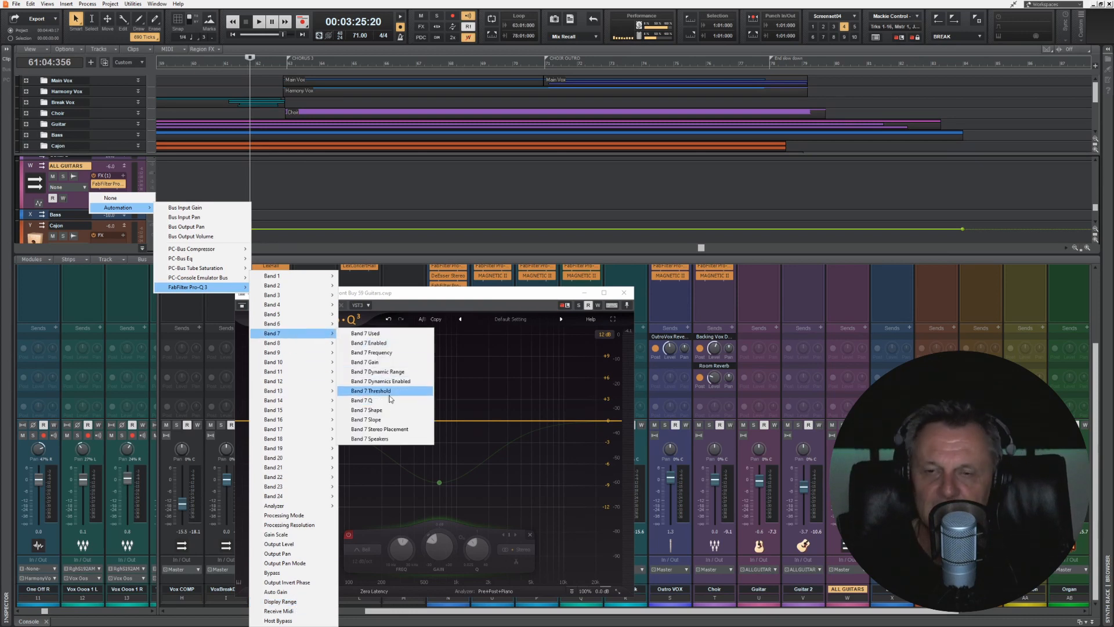
left_click(382, 296)
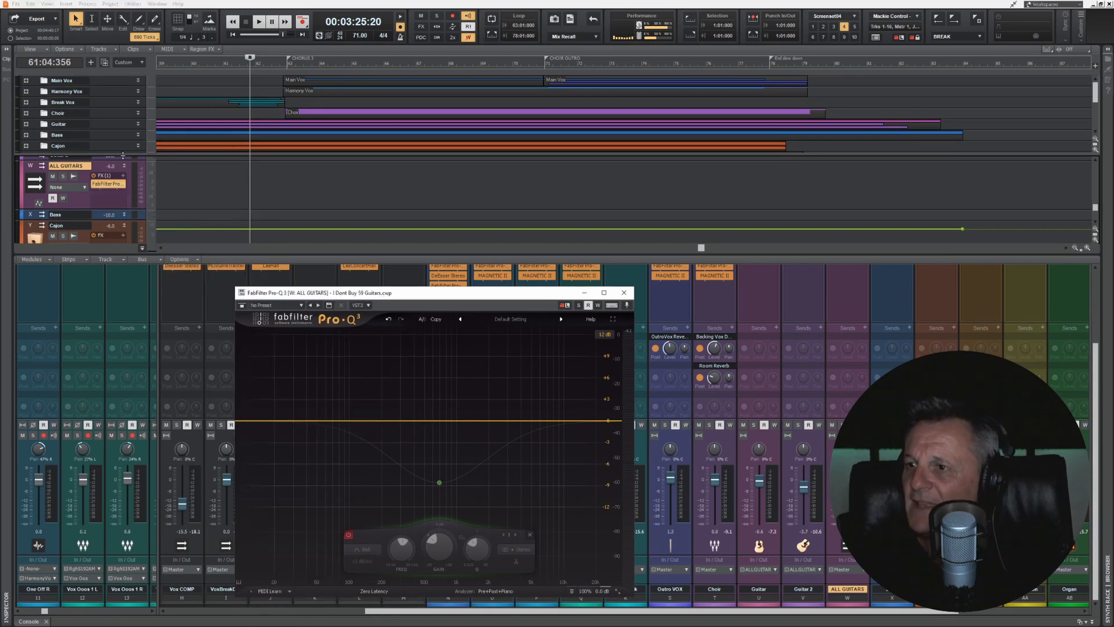
left_click_drag(123, 156, 120, 244)
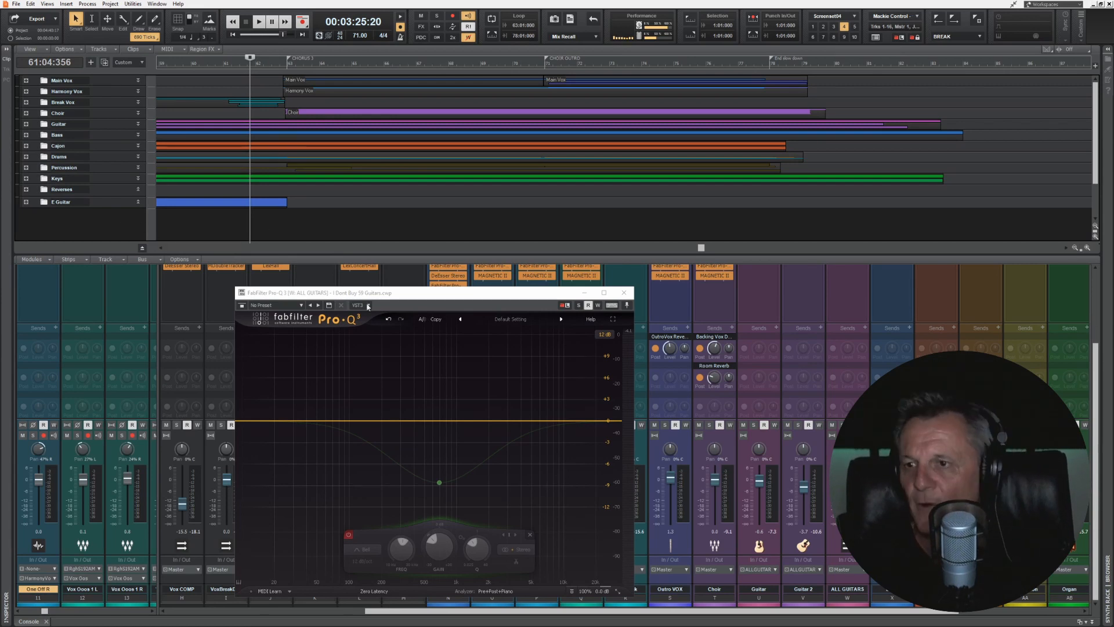
- Record Pro-Q 3 automation on the ALL GUITARS bus by lowering the band's gain to about -11.5 dB during playback, and disable automation writing
mouse_move(442, 484)
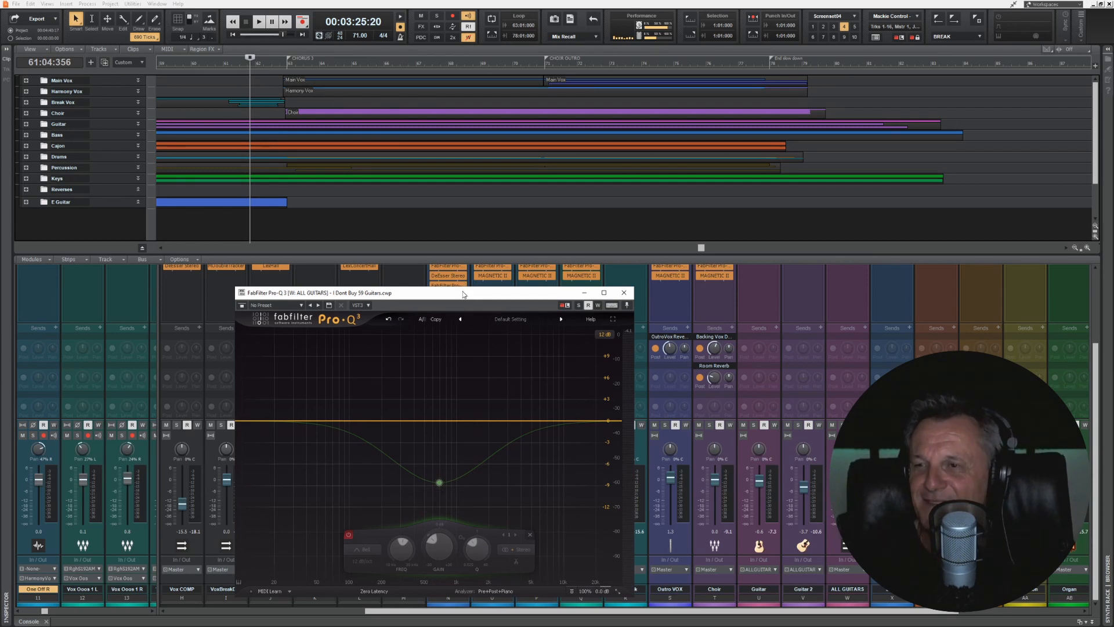
left_click(598, 305)
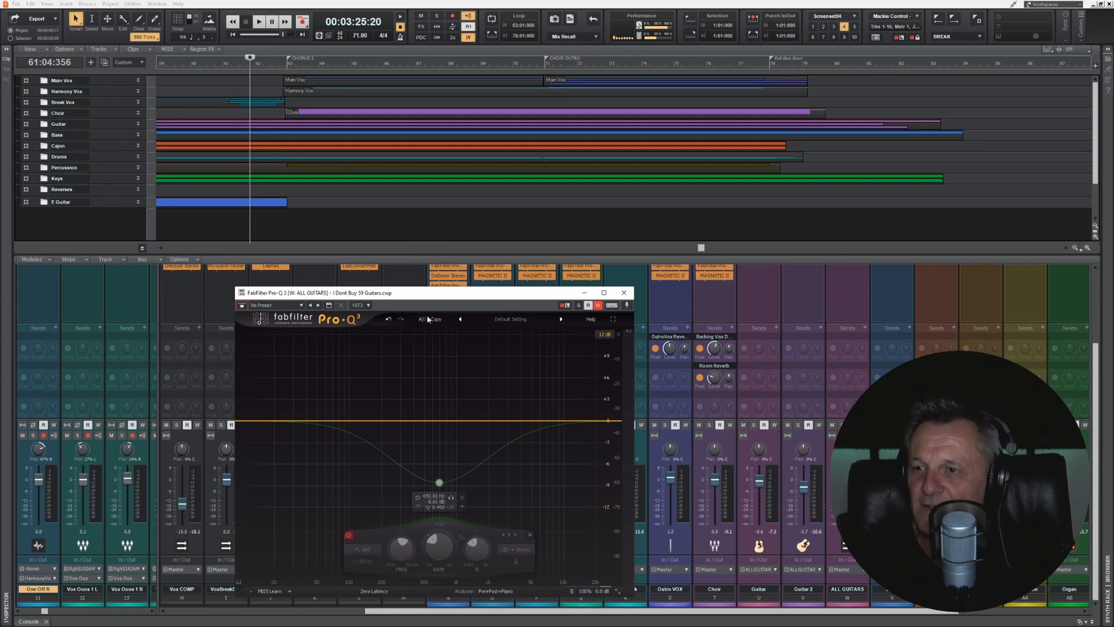
key("space")
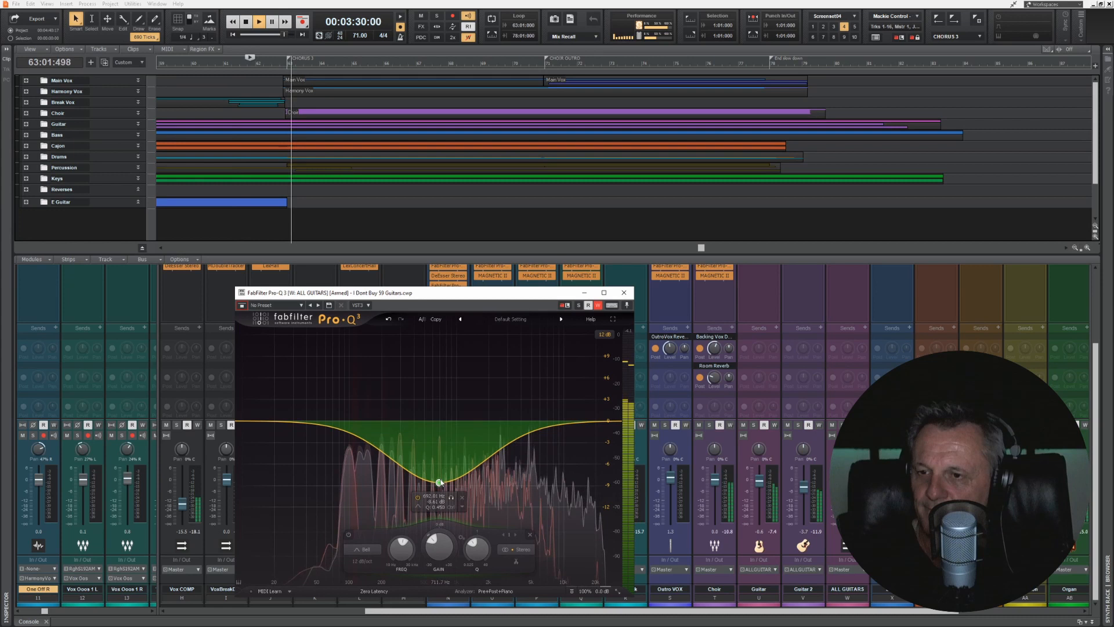
left_click_drag(440, 484, 439, 507)
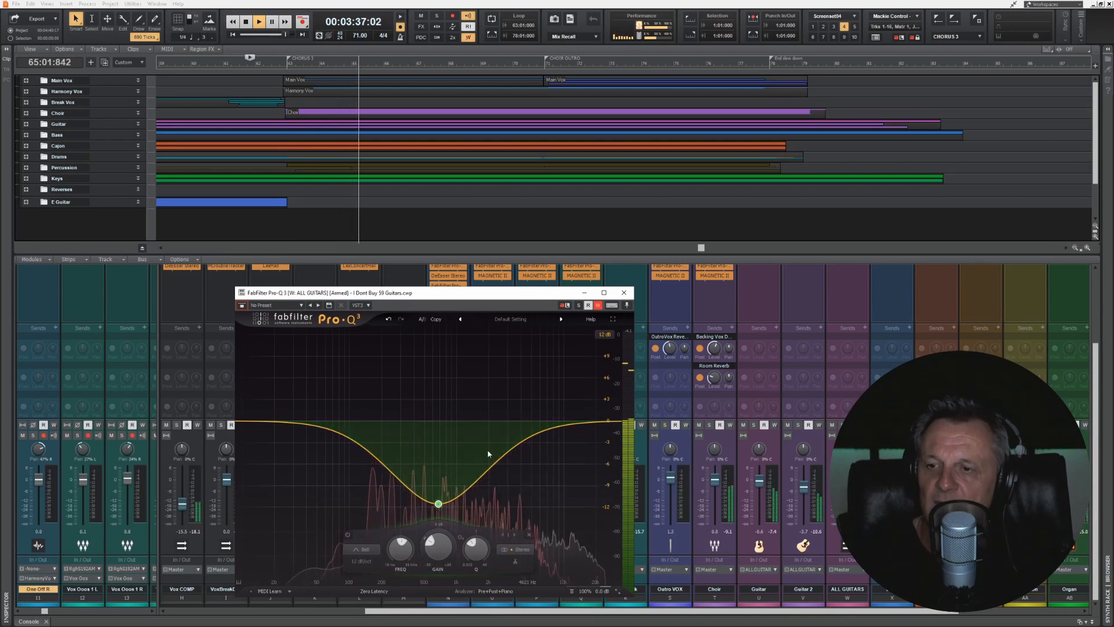
key("space")
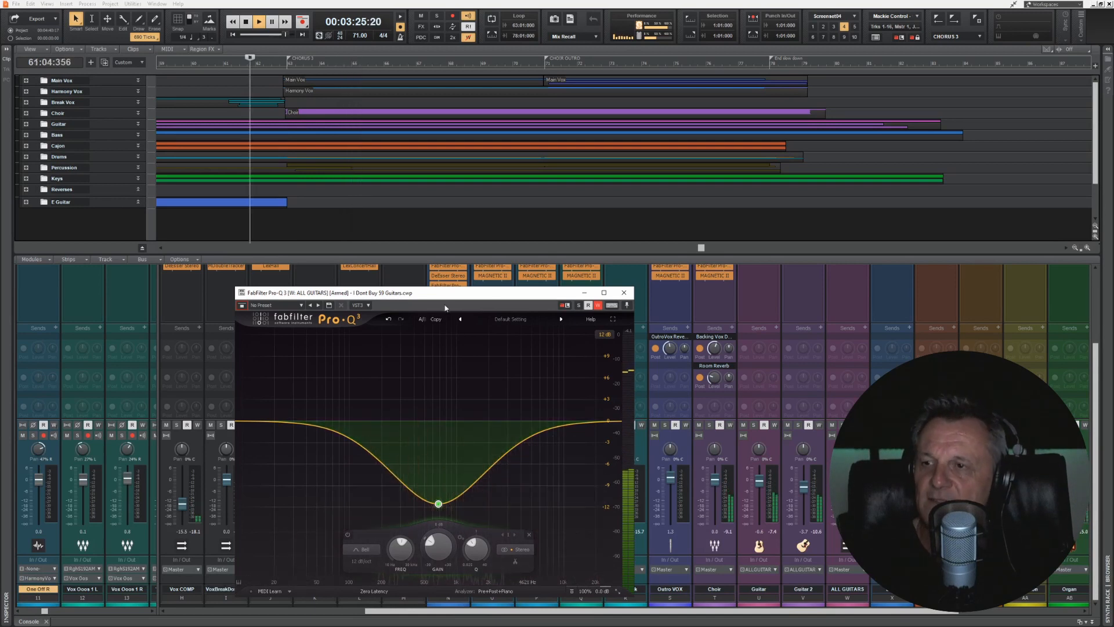
left_click(598, 305)
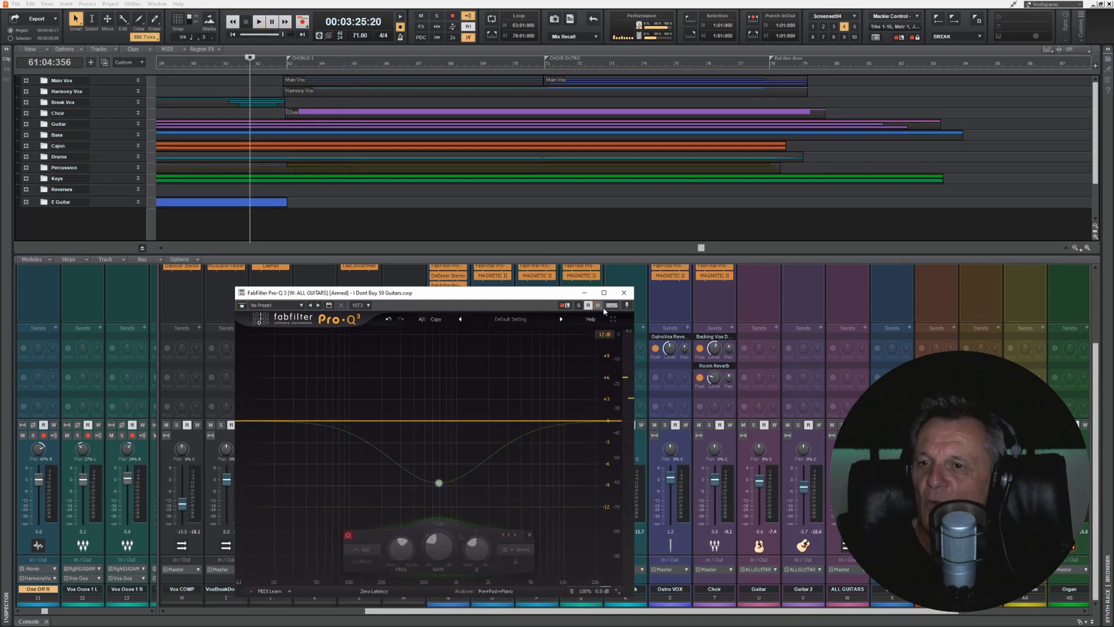
- Play from just before chorus 3 to check the recorded EQ automation on the ALL GUITARS bus
mouse_move(440, 491)
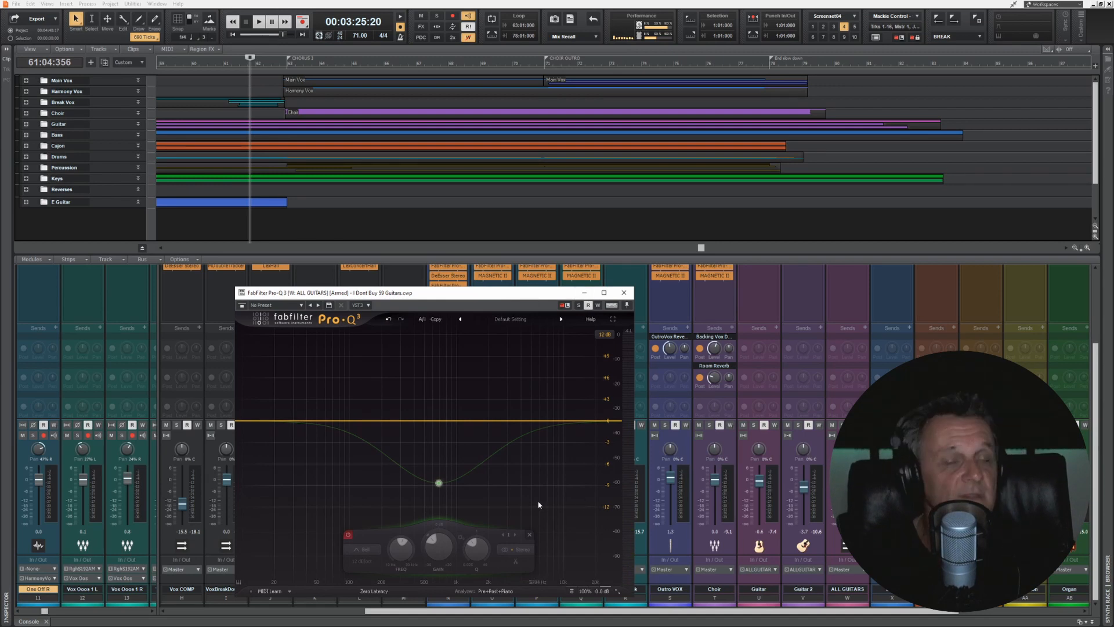
key("space")
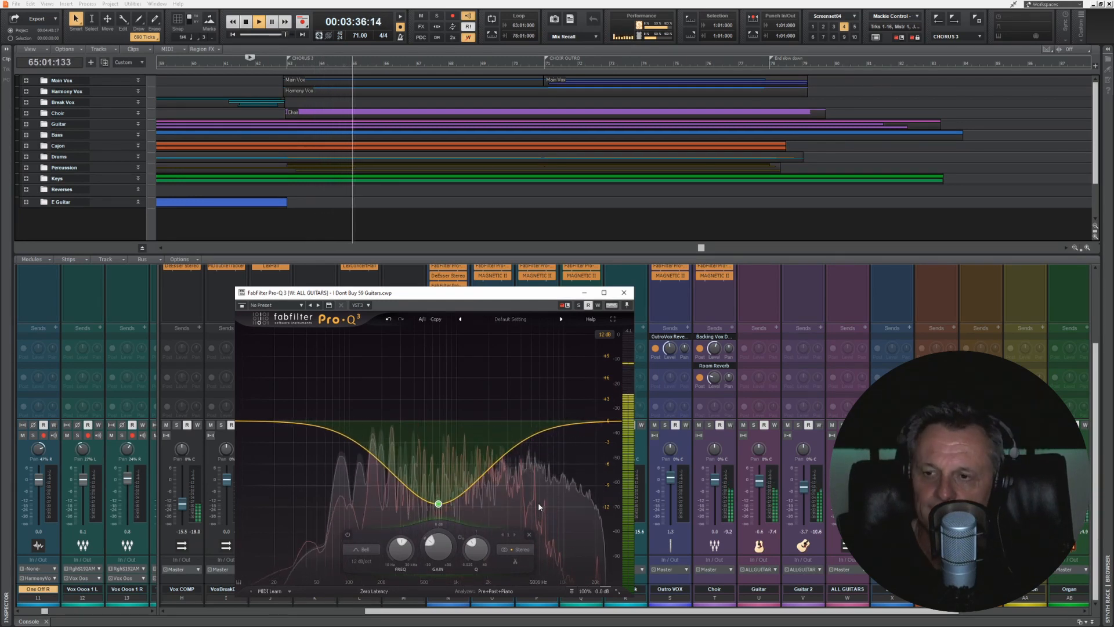
key("space")
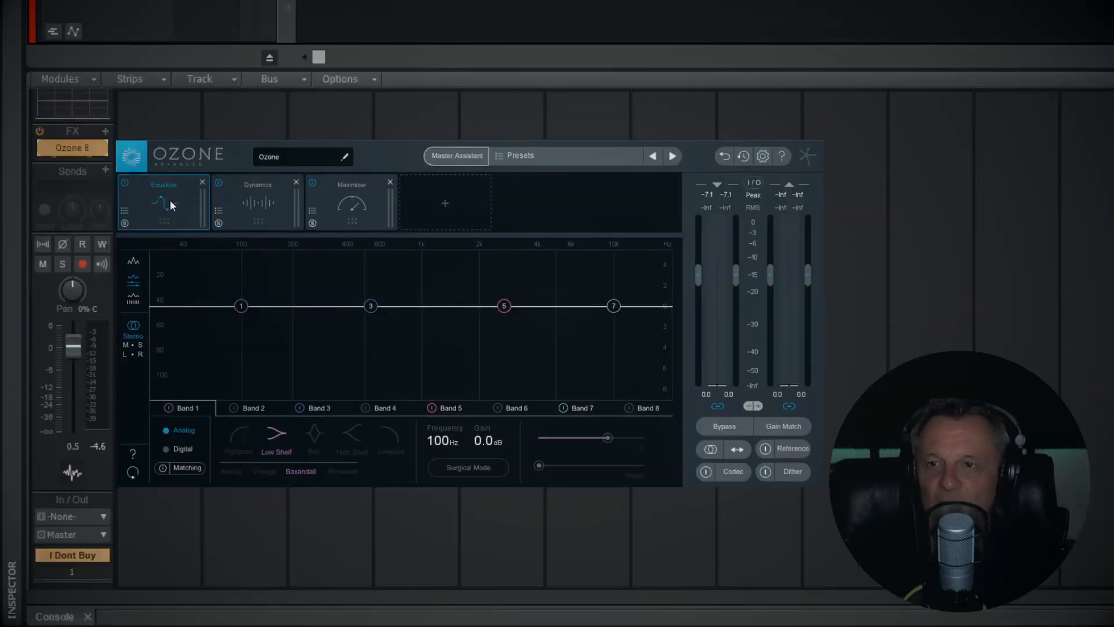
- Examine the Dynamics and Maximizer modules of Ozone 8 on the I Dont Buy track
left_click(258, 211)
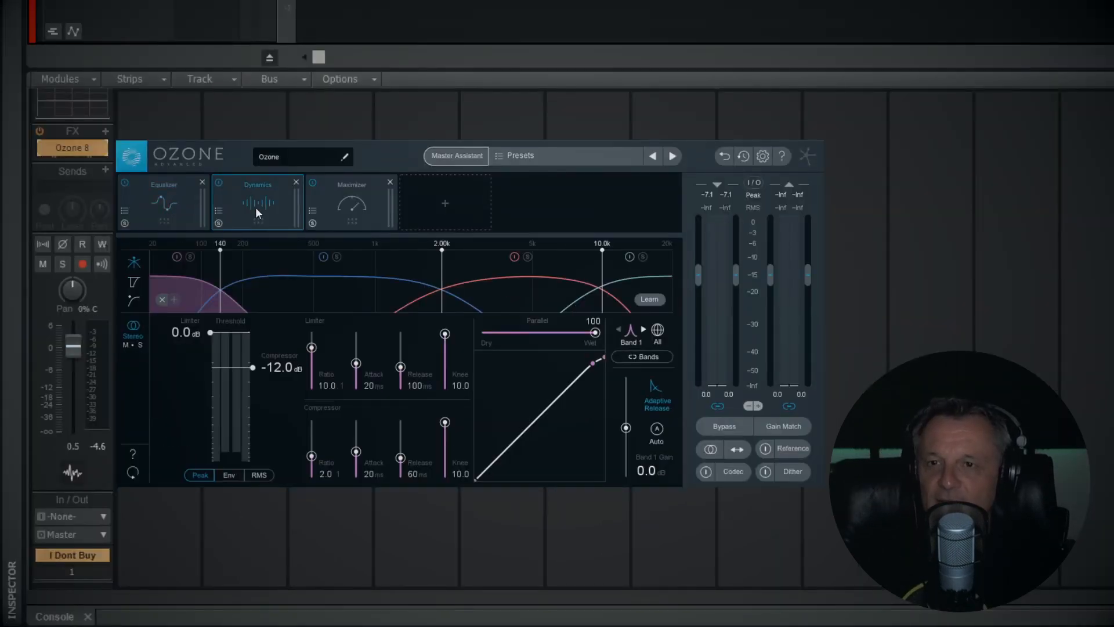
left_click(326, 194)
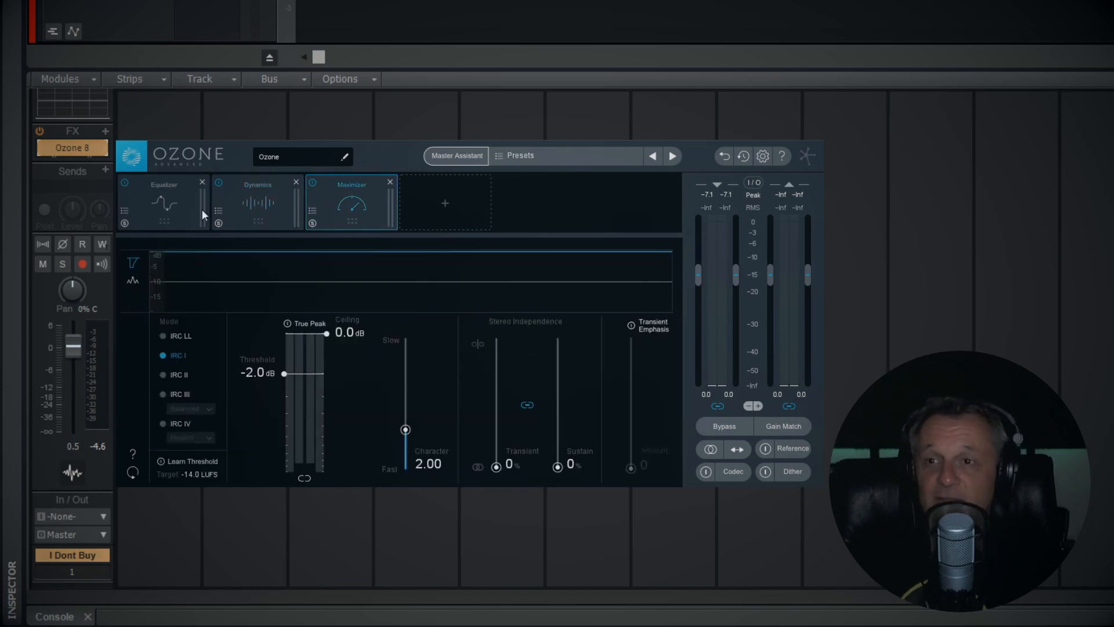